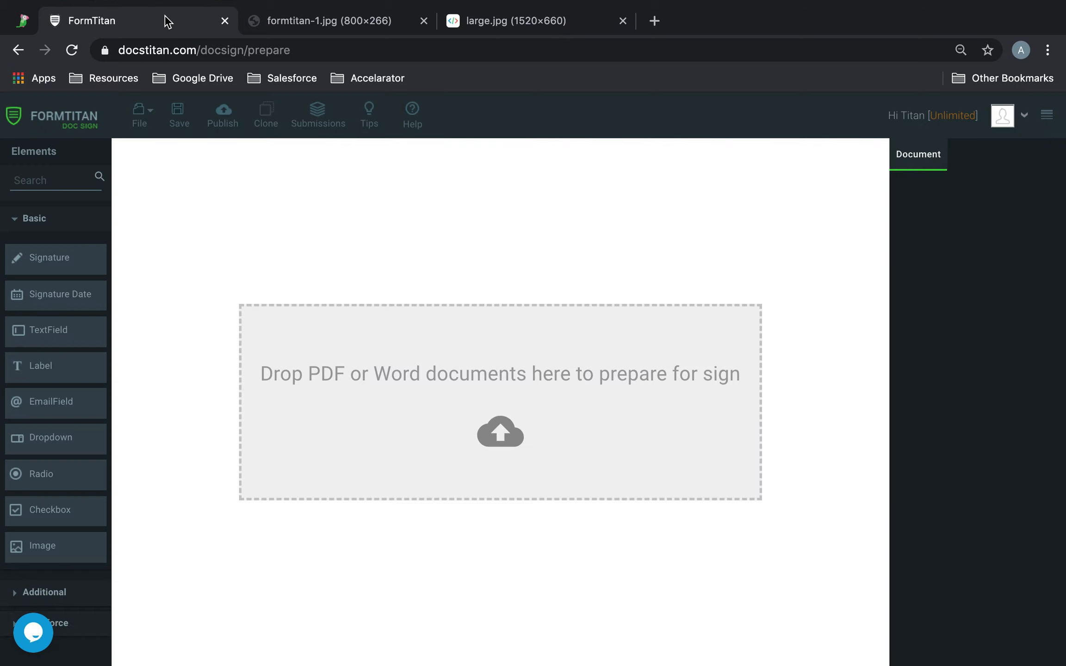
Look at the large.jpg and formtitan-1.jpg images and return to the document preparation page.
click(513, 30)
click(357, 27)
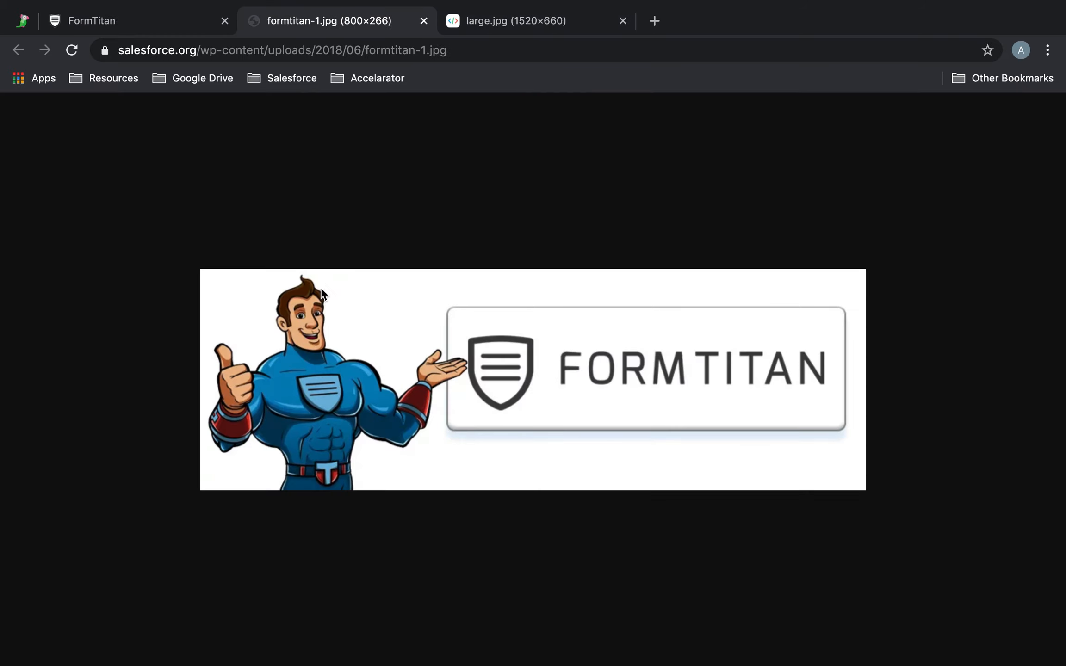
click(140, 29)
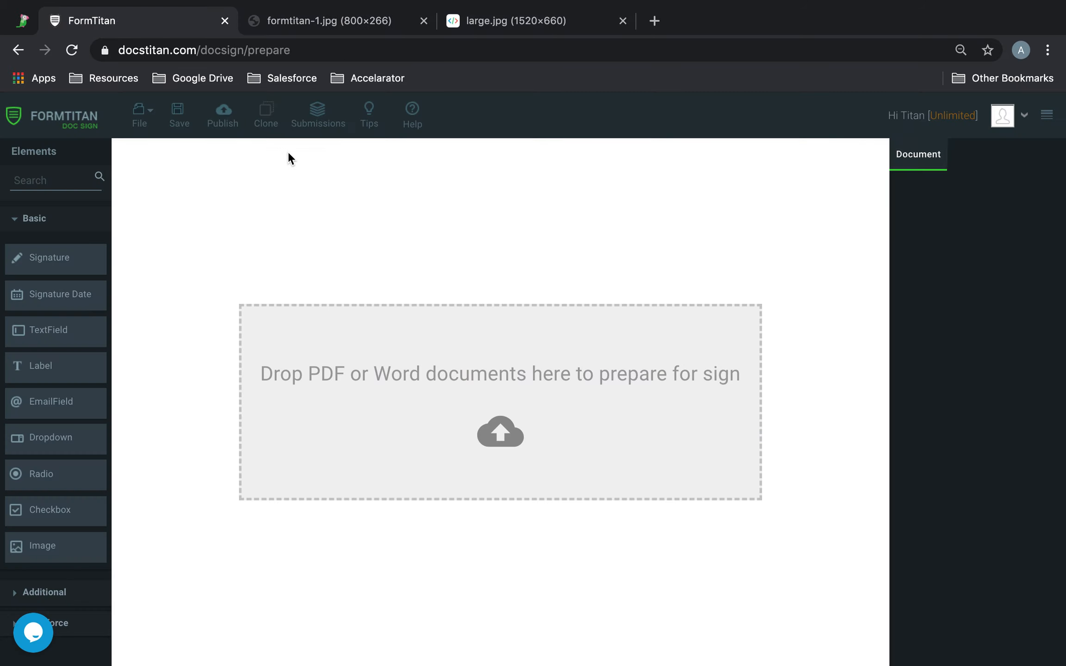
Upload the agreement document for signing and name it "Demo Agreement".
click(489, 447)
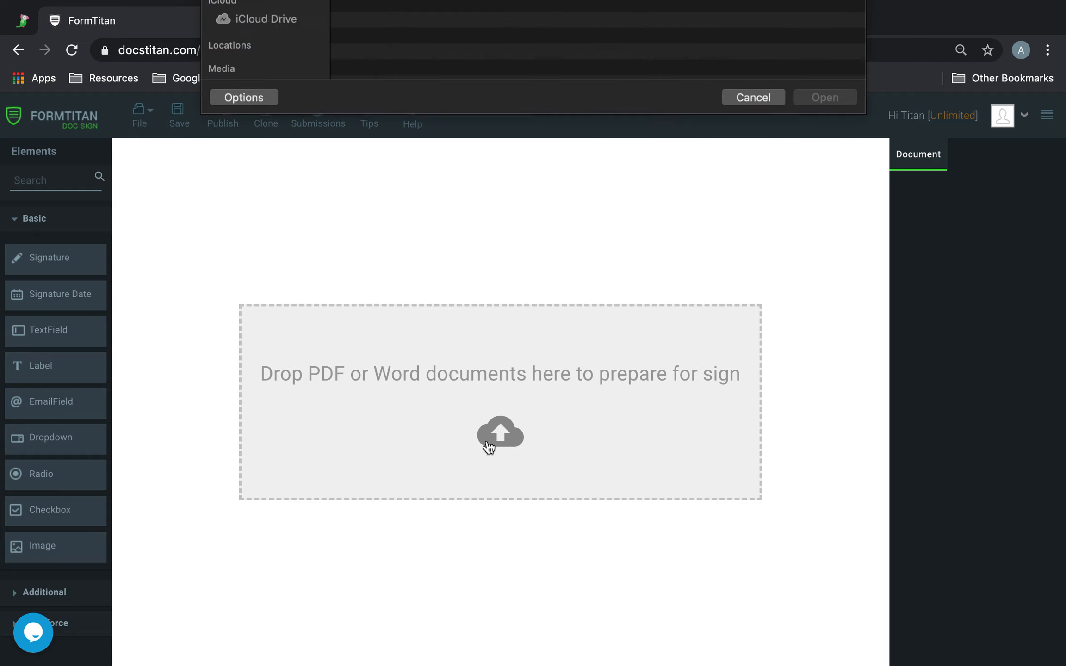
double_click(486, 81)
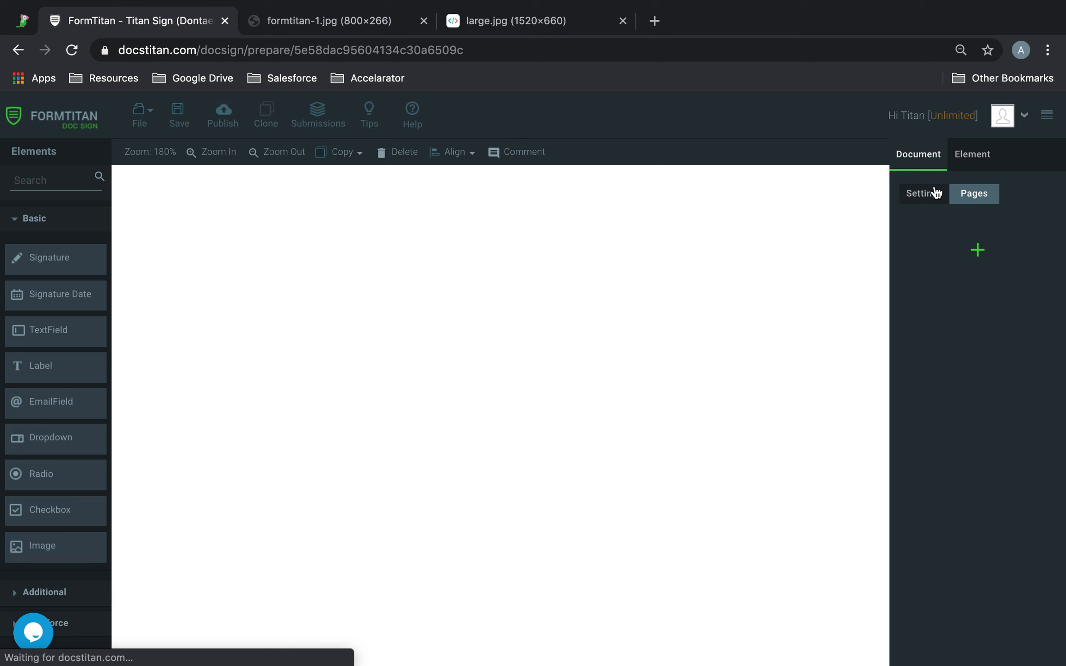
click(929, 198)
click(965, 288)
key(super+a)
key(BackSpace)
text(Demo Agreement)
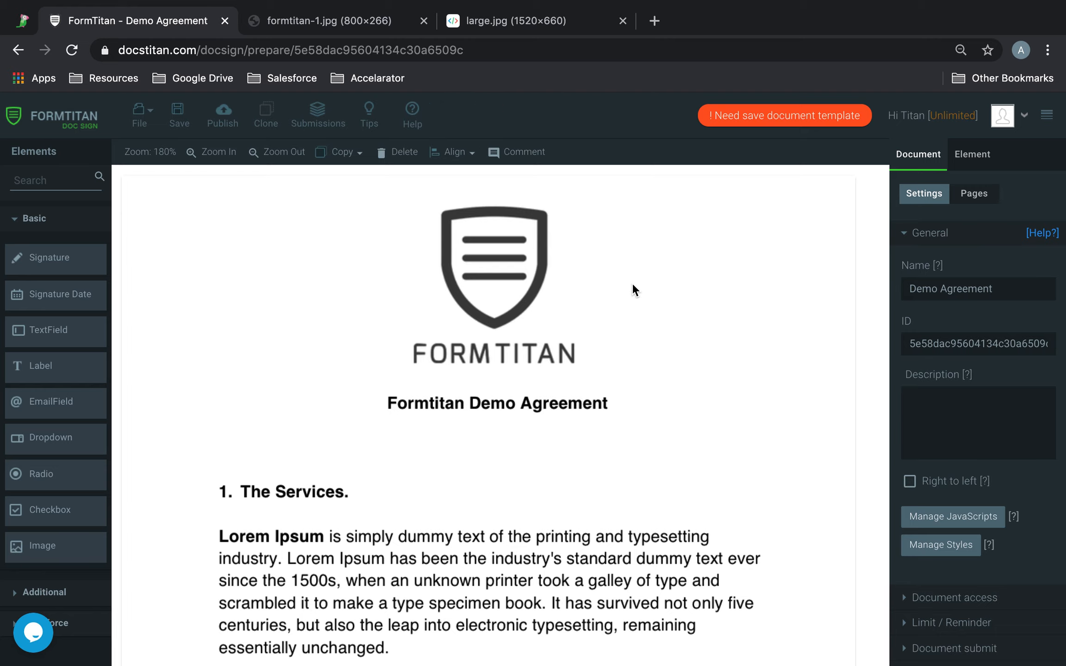
Set the protection in the document access settings to None.
scroll(632, 285, down, 15)
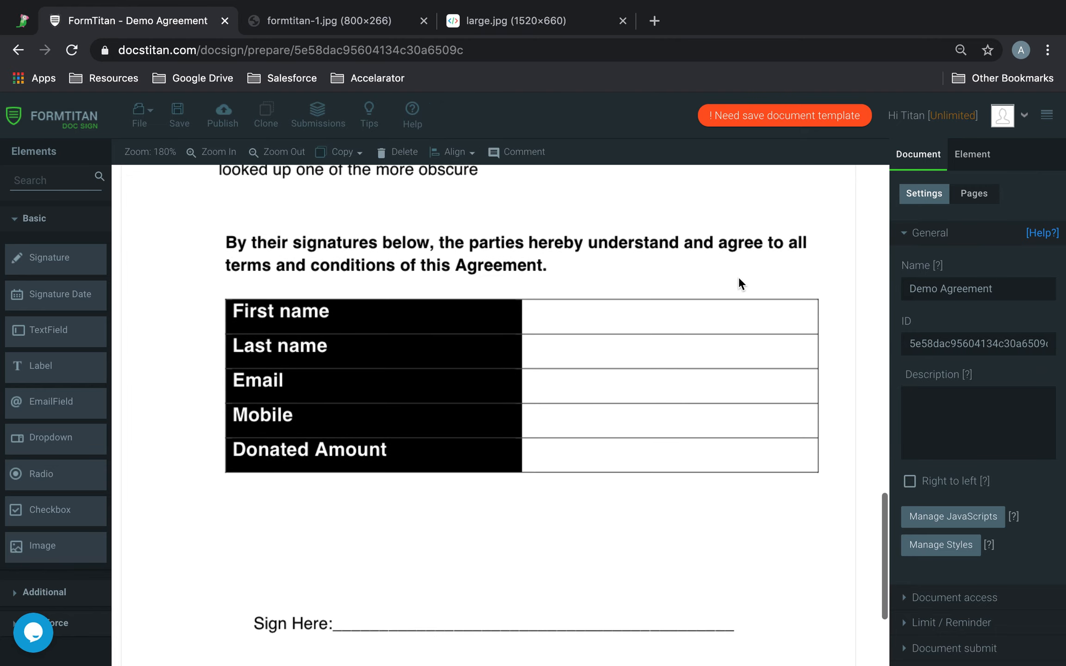
click(932, 234)
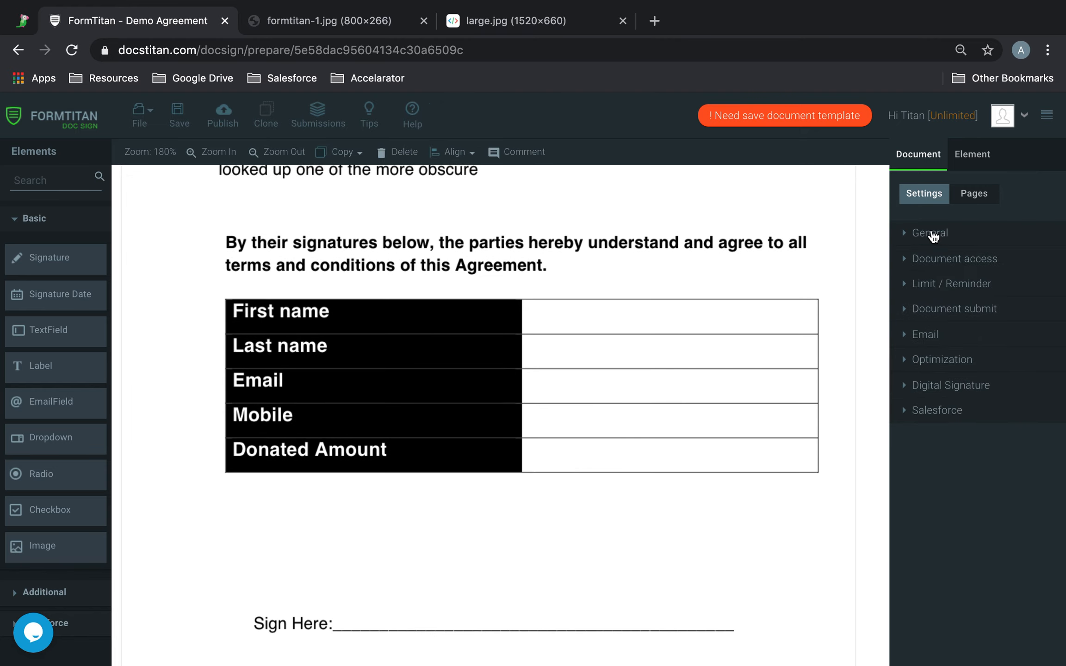
click(950, 264)
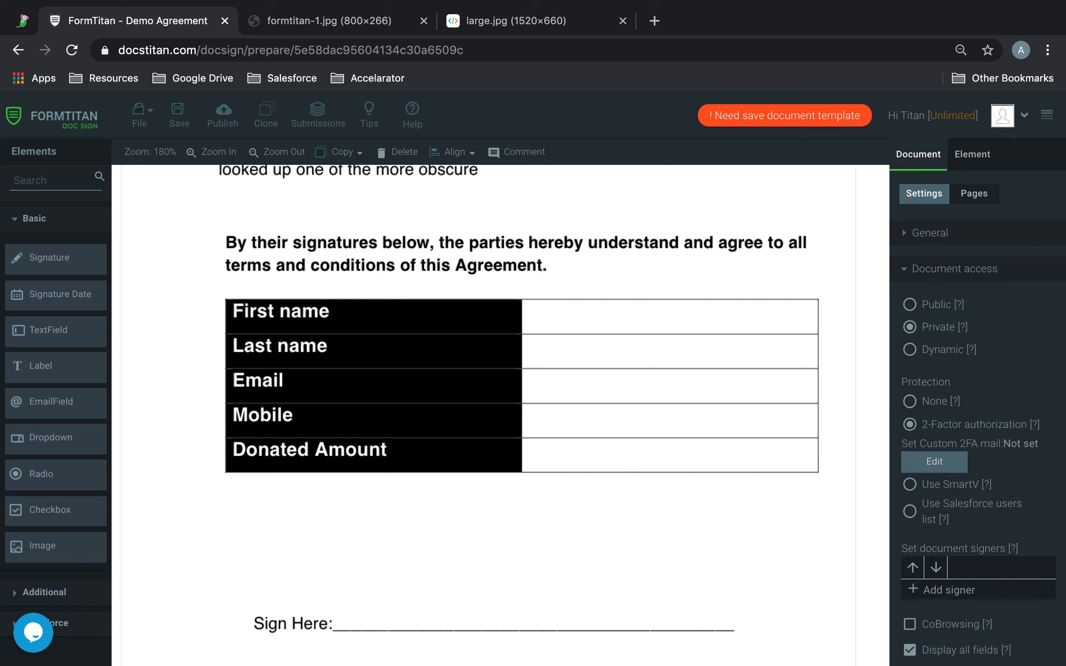
click(930, 410)
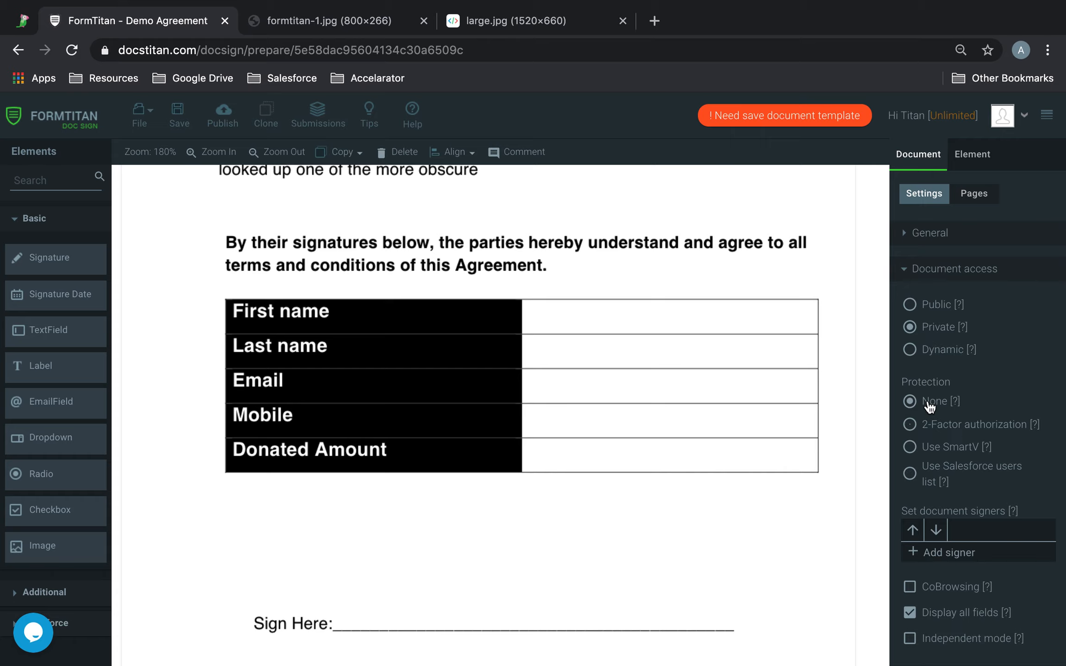
Add a document signer with first name, last name and e-mail address.
click(940, 563)
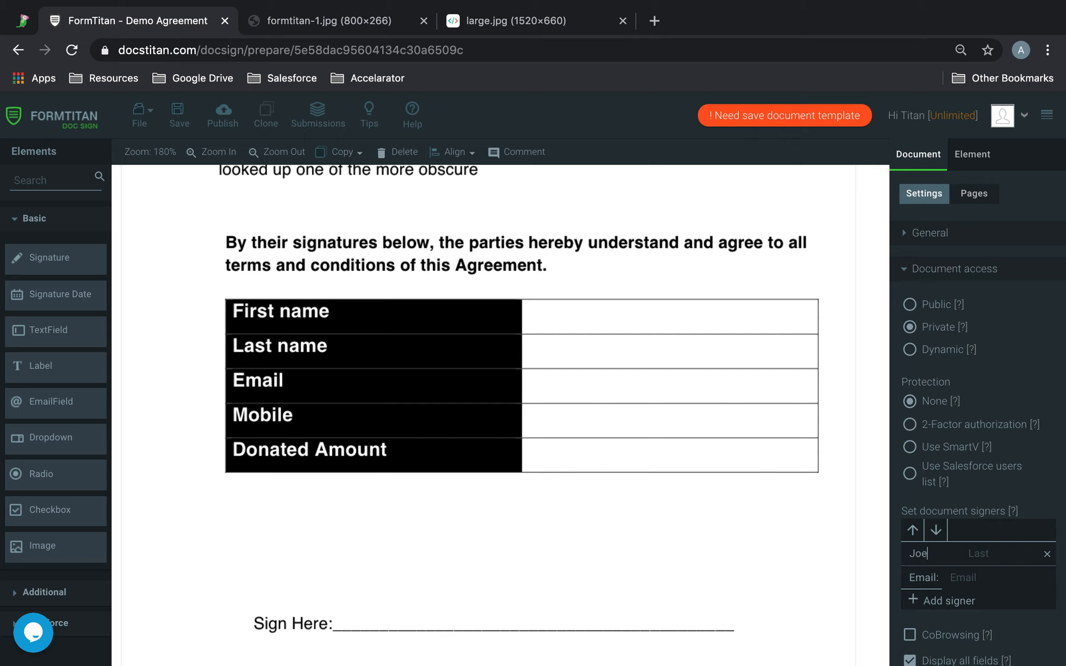
text(m)
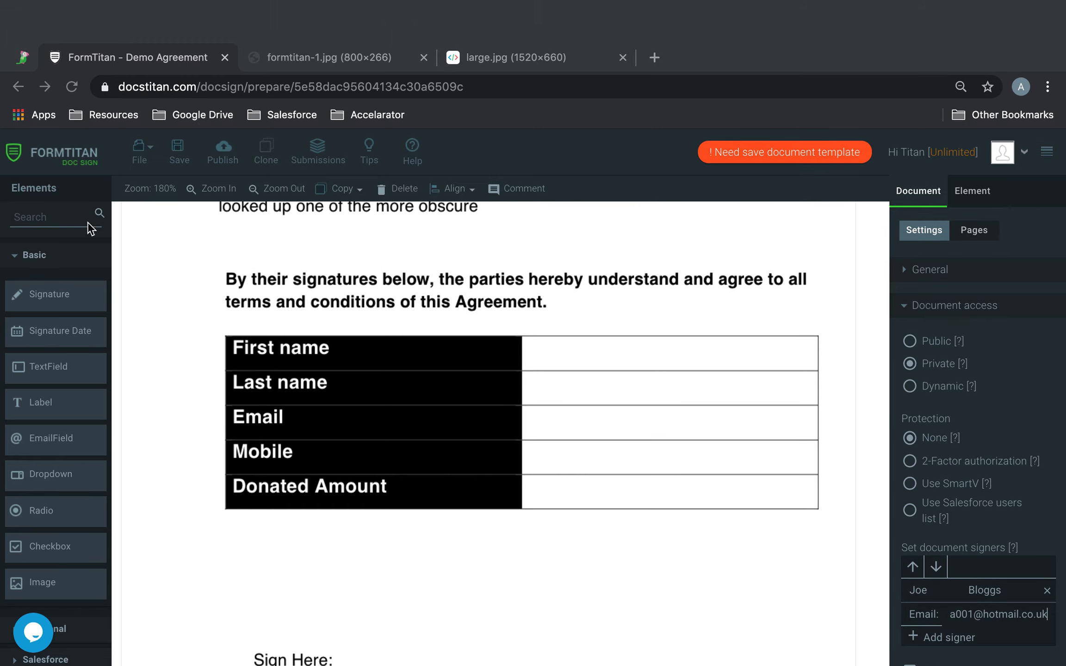
Place a text field in the First name row and widen it to fill the empty cell.
click(65, 208)
drag(64, 337, 585, 322)
drag(709, 347, 655, 325)
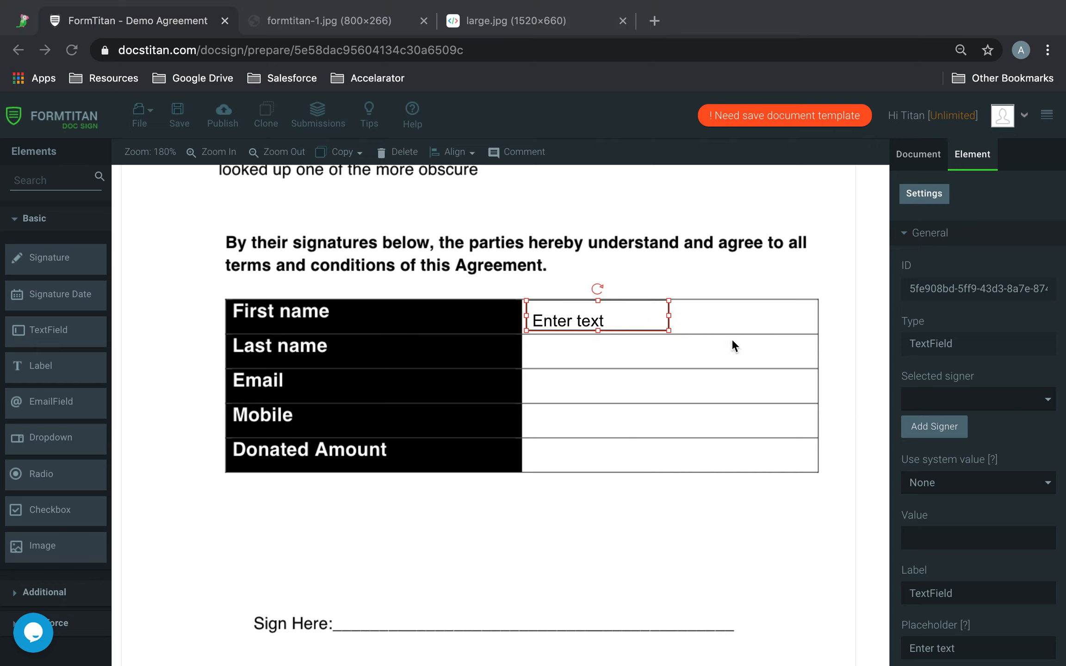
drag(670, 316, 757, 356)
Paste copies of the text field into the Last name, Email, Mobile and Donated Amount rows.
key(super+v)
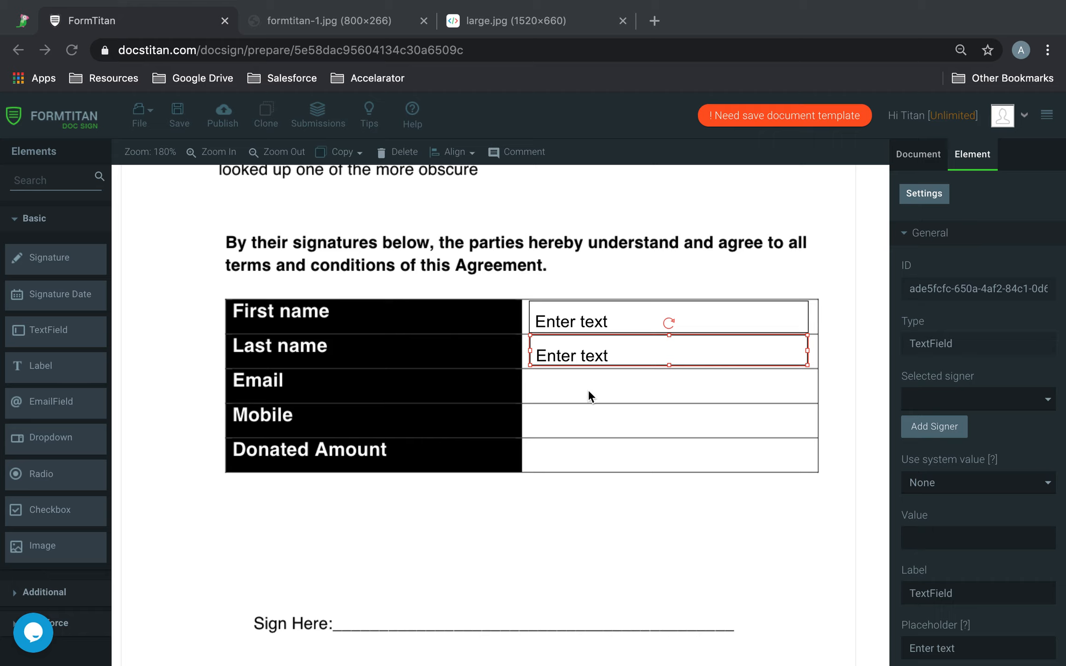
key(super+v)
click(665, 389)
drag(665, 389, 667, 394)
click(687, 476)
key(super+v)
drag(669, 344, 669, 422)
click(683, 465)
key(super+v)
drag(693, 347, 691, 457)
Place a signature field above the Sign Here line and enlarge it to span most of the line.
mouse_move(59, 257)
mouse_down()
mouse_move(326, 508)
mouse_move(443, 564)
mouse_move(412, 564)
mouse_up()
drag(526, 585, 710, 629)
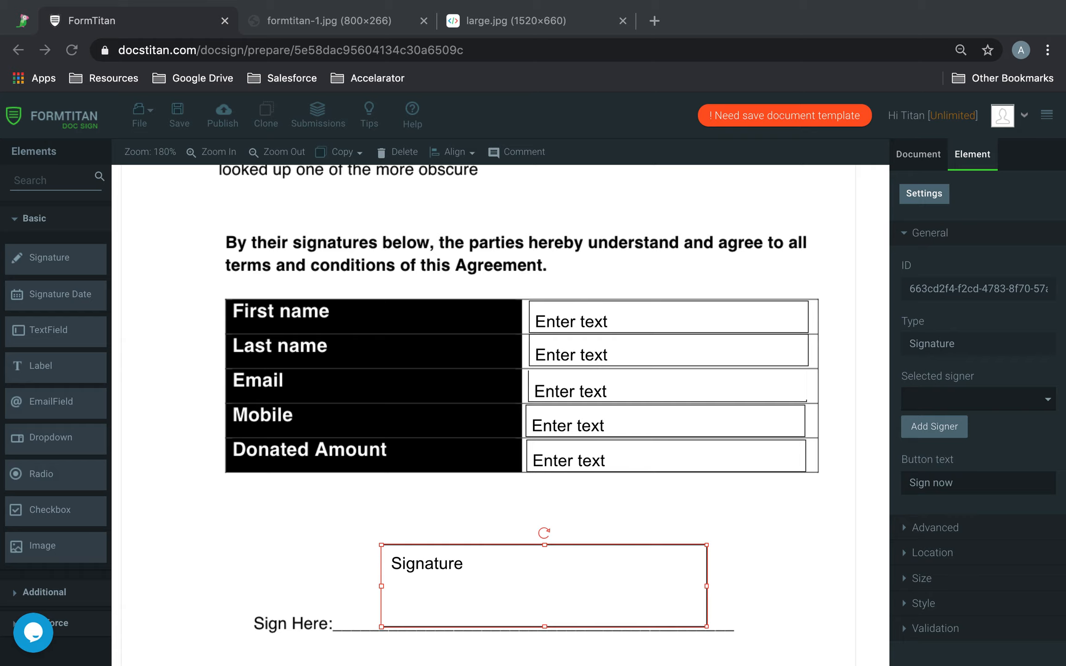
Bring the Outlook mail tab into this browser window, pin it, and return to the document editor.
drag(650, 221, 150, 21)
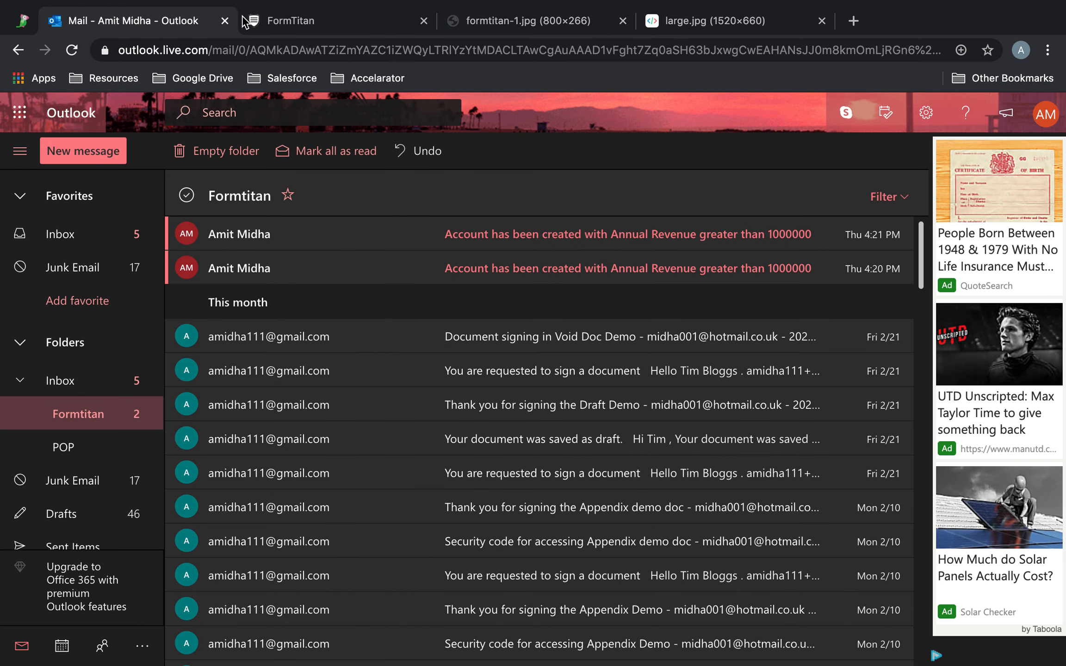
right_click(130, 21)
click(173, 80)
click(180, 24)
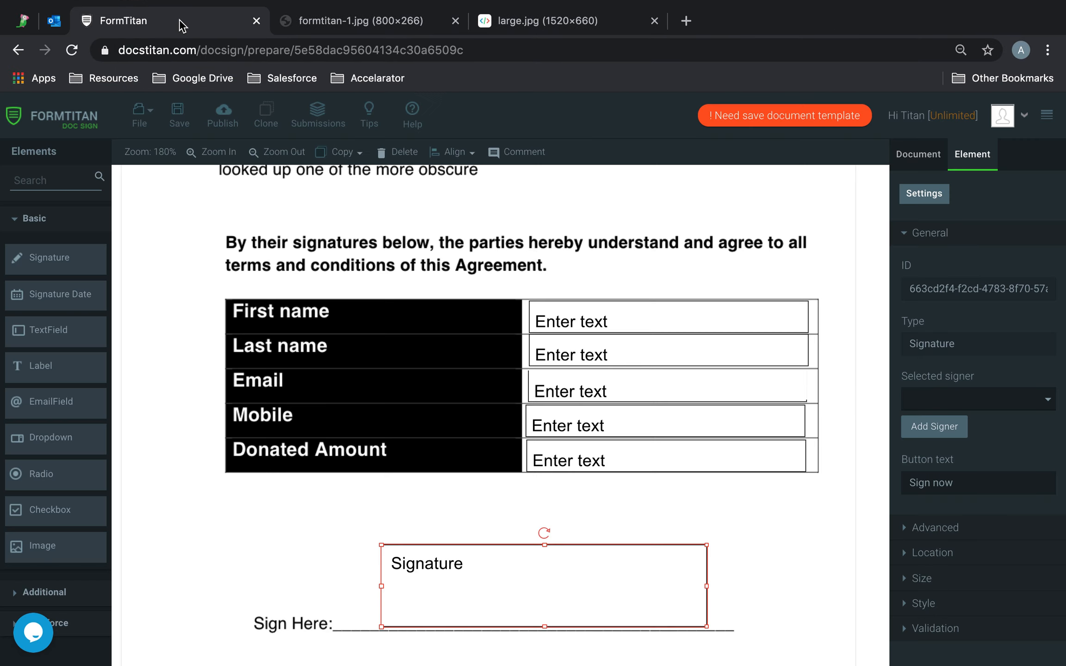
Assign the signer to all five text fields and the signature field together, and save the document.
click(773, 532)
click(732, 315)
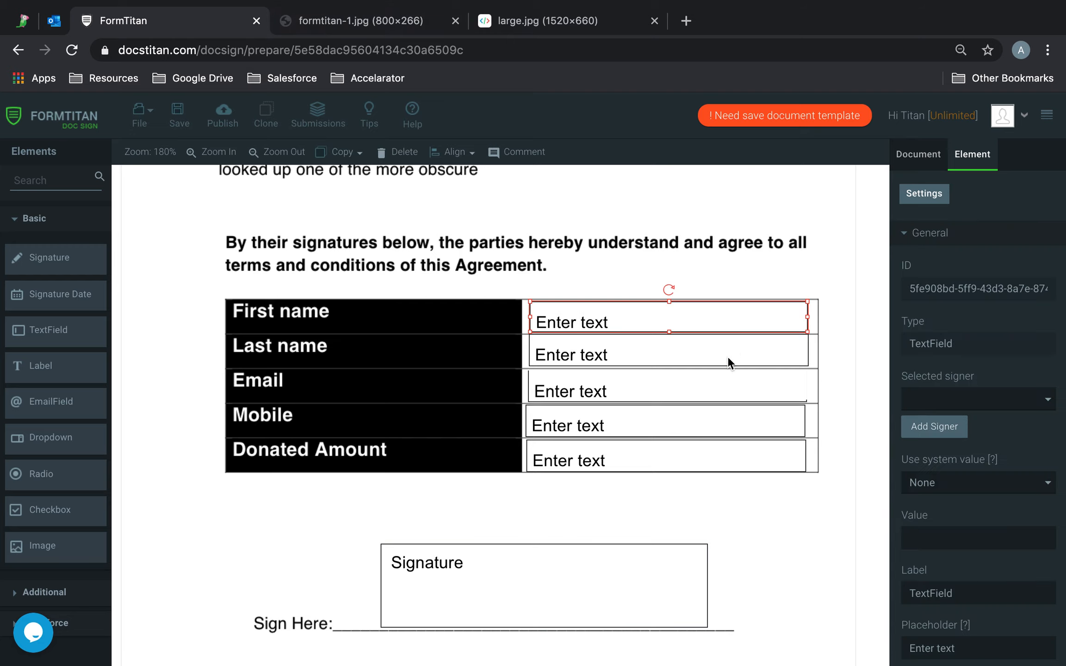
shift+click(727, 356)
shift+click(714, 394)
shift+click(705, 417)
shift+click(703, 443)
shift+click(640, 571)
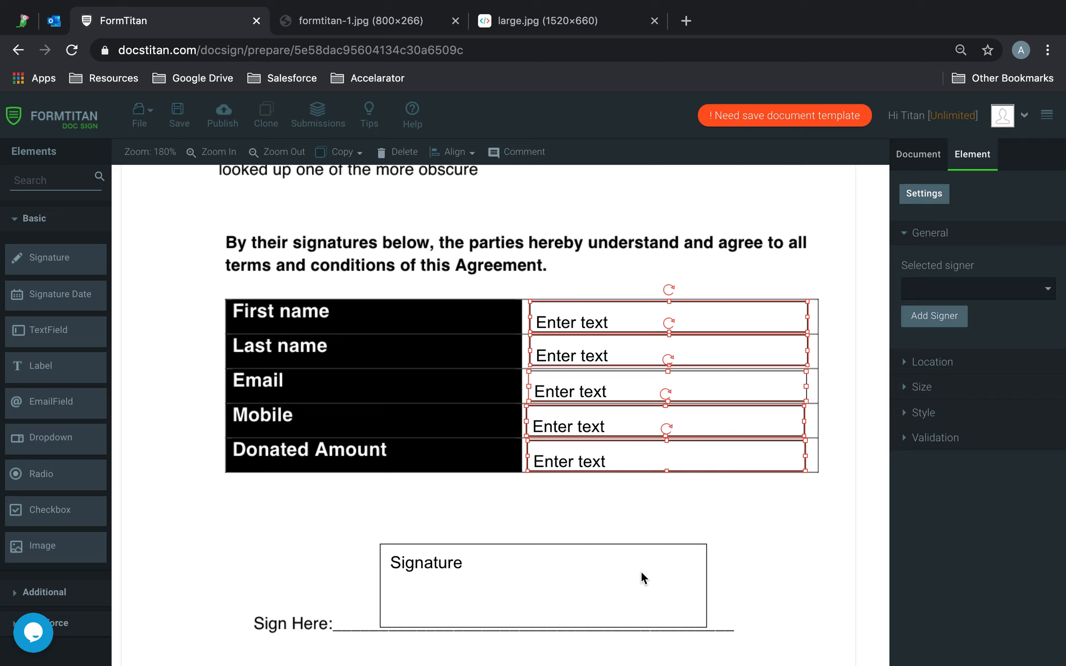
click(1000, 286)
click(958, 288)
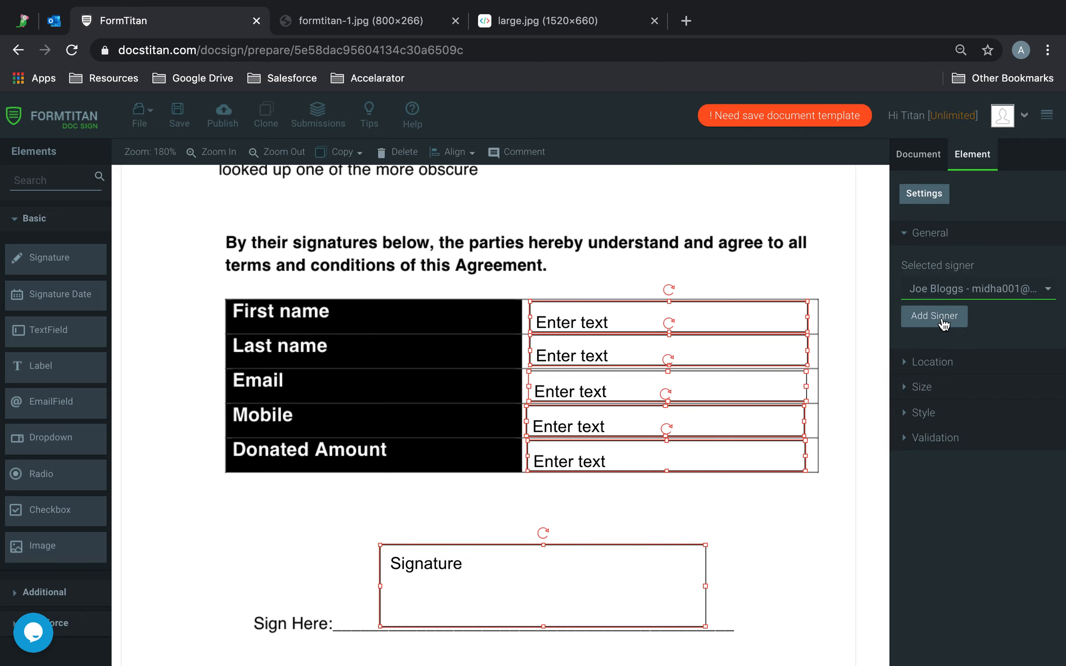
click(940, 319)
click(786, 533)
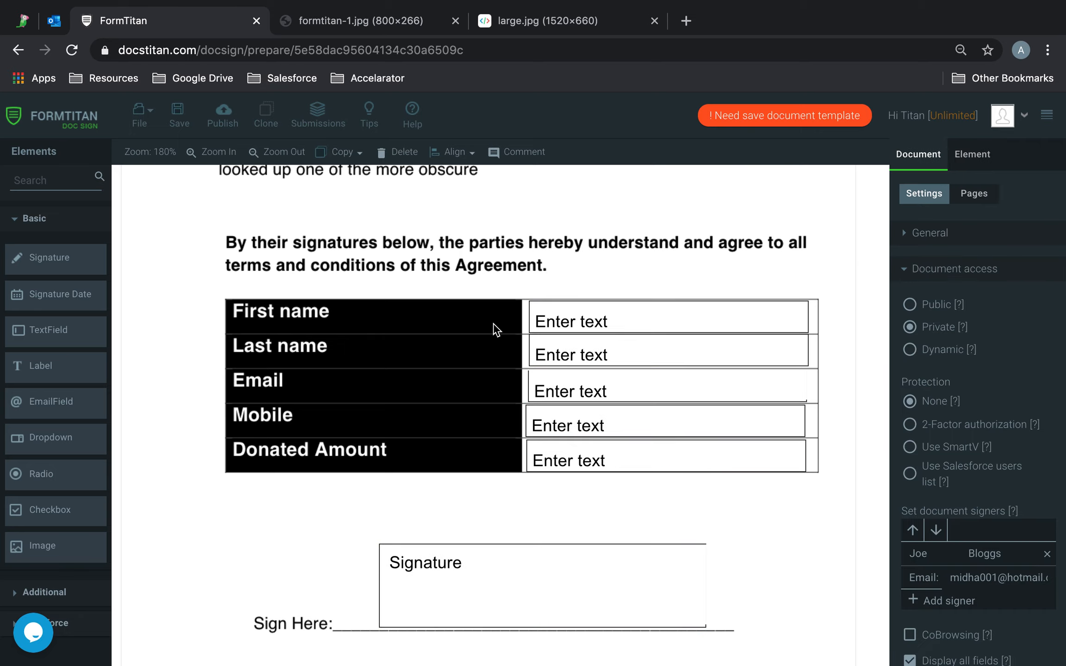
click(179, 121)
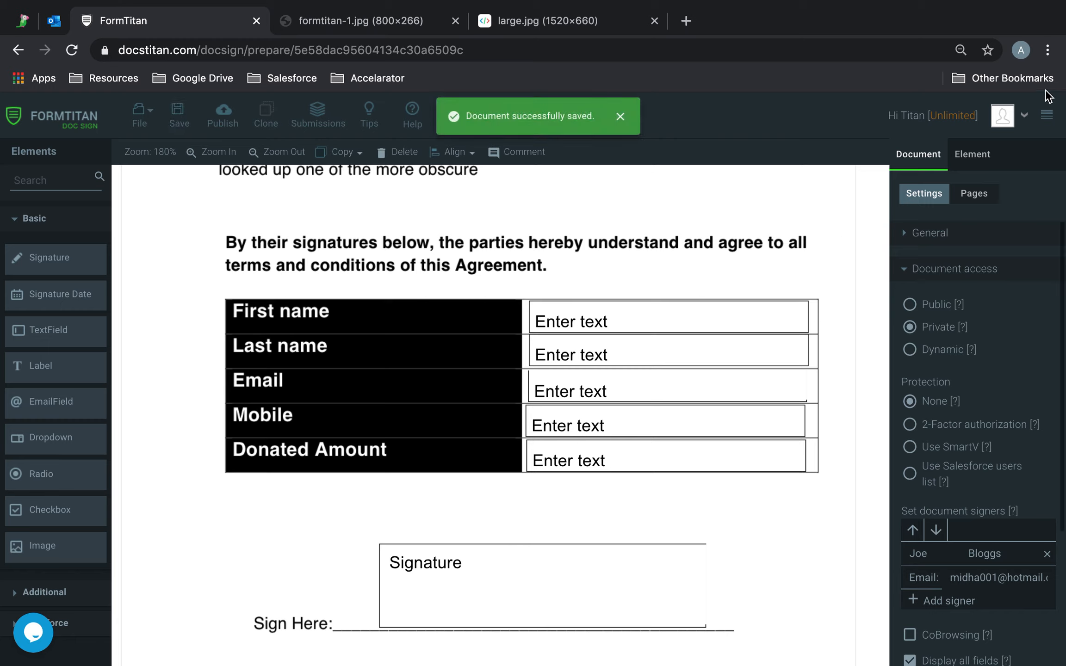
Open the Document Generation settings of the account.
click(1006, 117)
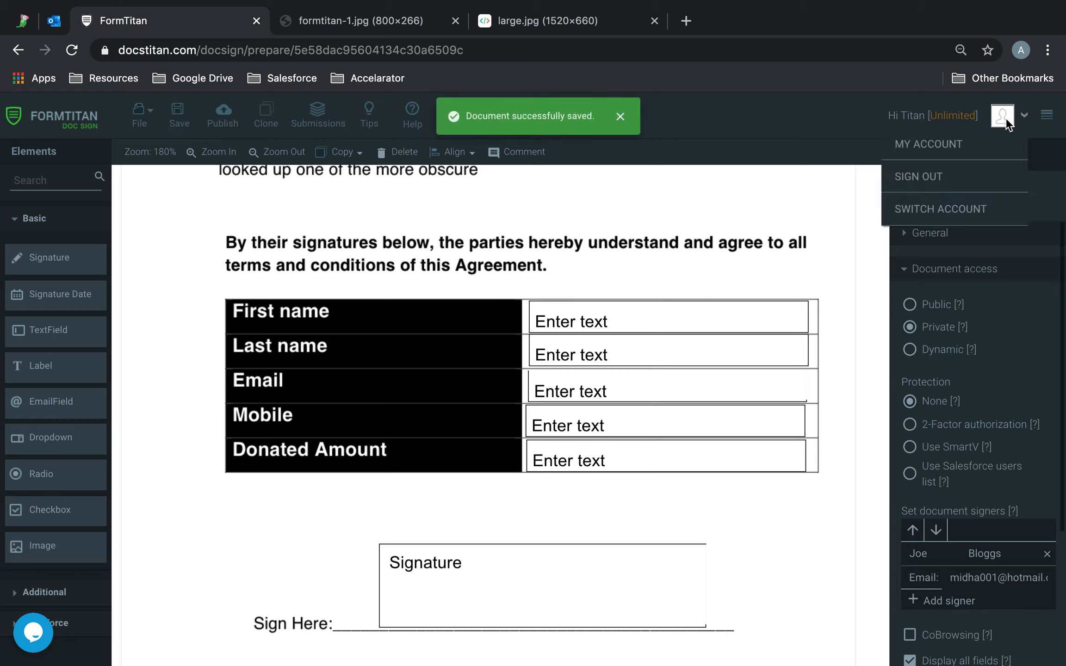
click(975, 147)
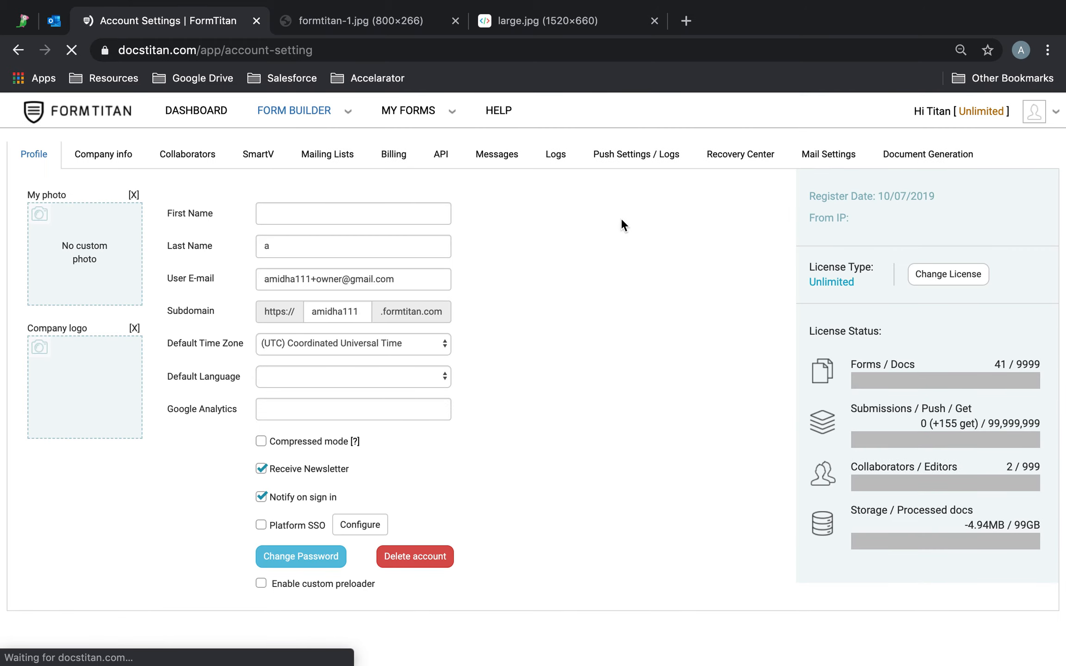
click(936, 148)
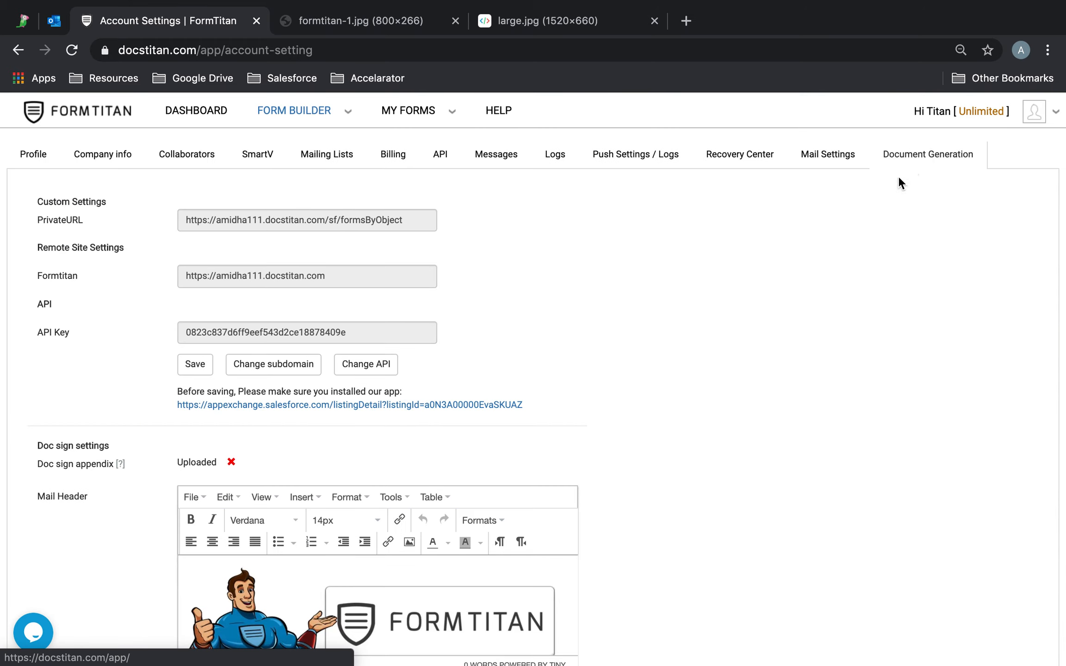
Delete the existing images from the mail header and mail footer in the Doc sign settings.
scroll(784, 316, down, 6)
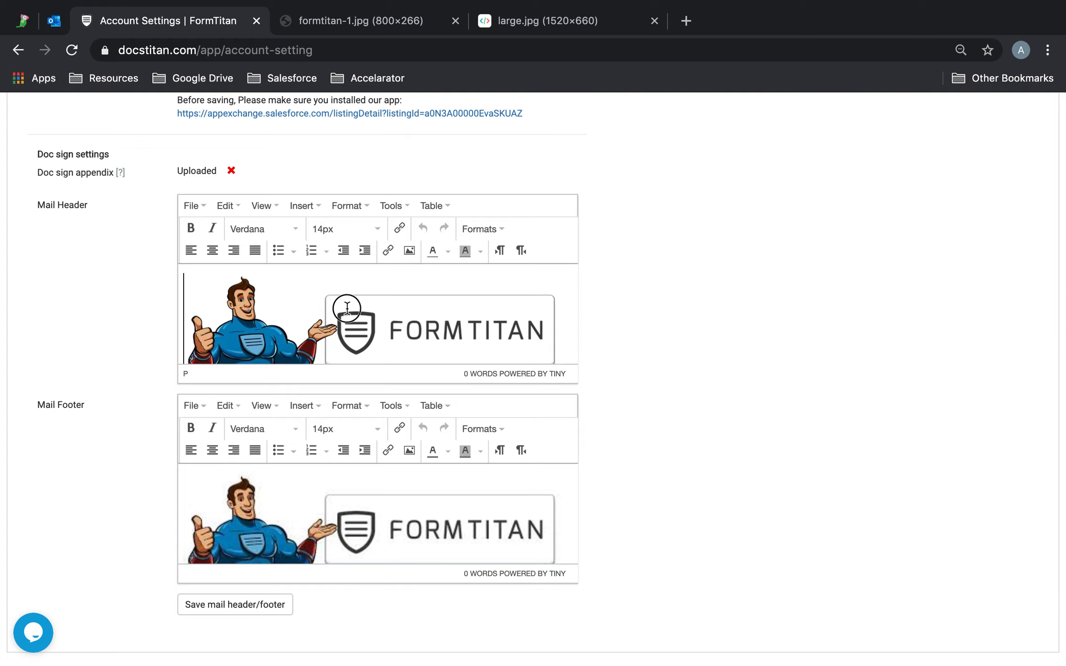
click(345, 307)
key(Delete)
click(369, 519)
key(Delete)
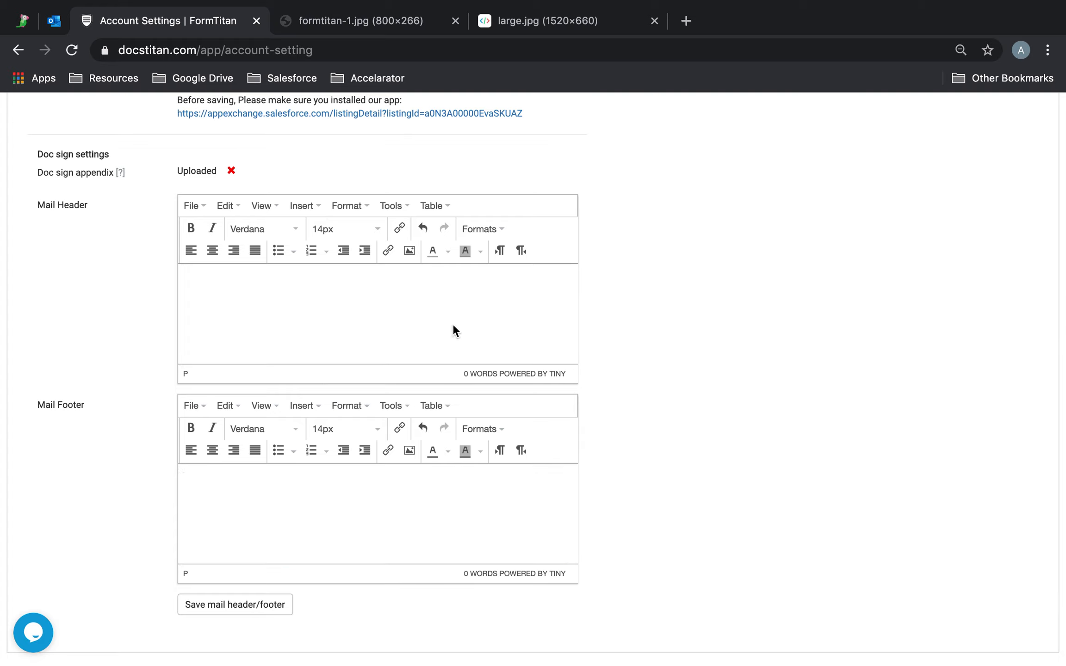
Copy the image address of formtitan-1.jpg.
click(394, 22)
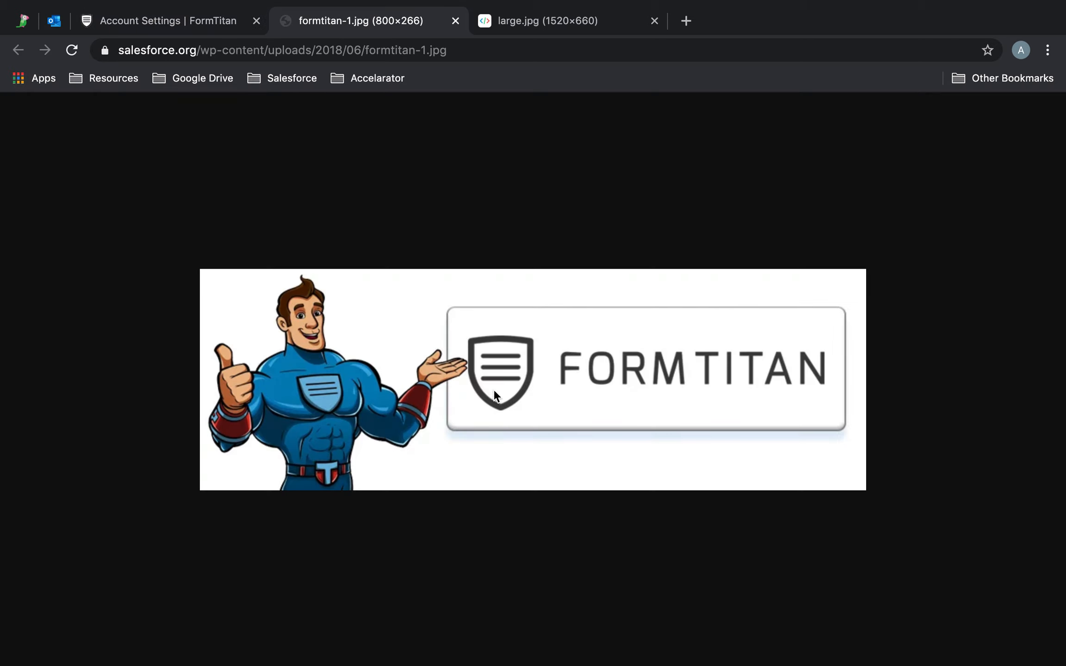
right_click(513, 337)
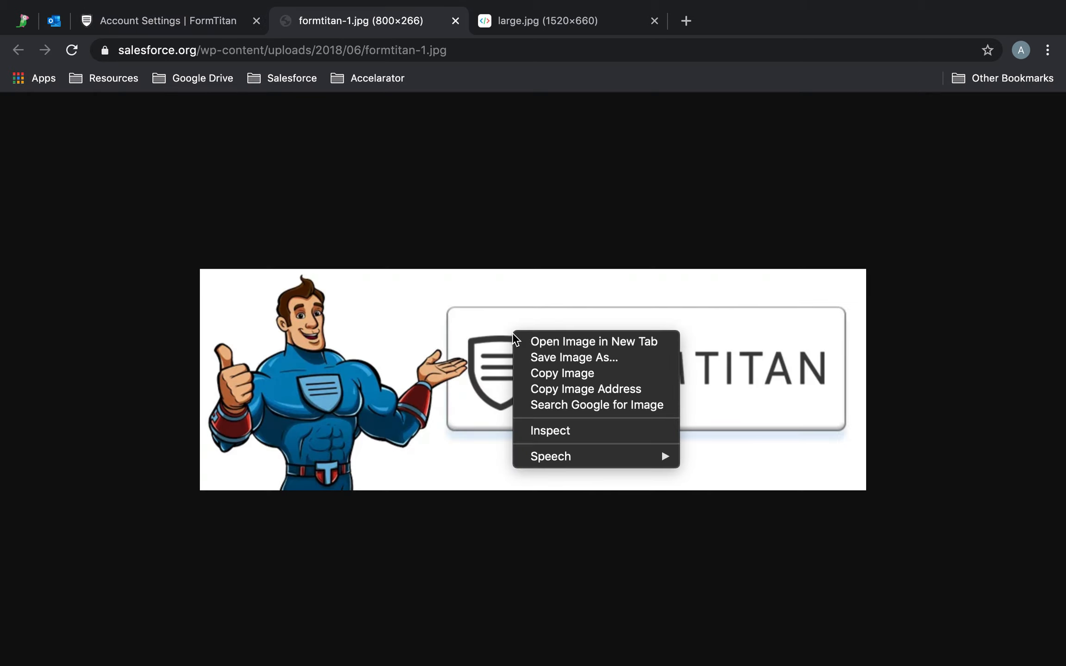
click(606, 390)
Insert the image from the copied address into the mail header with a width of 574 and constrained proportions.
click(227, 24)
click(409, 250)
key(super+v)
click(576, 374)
click(512, 401)
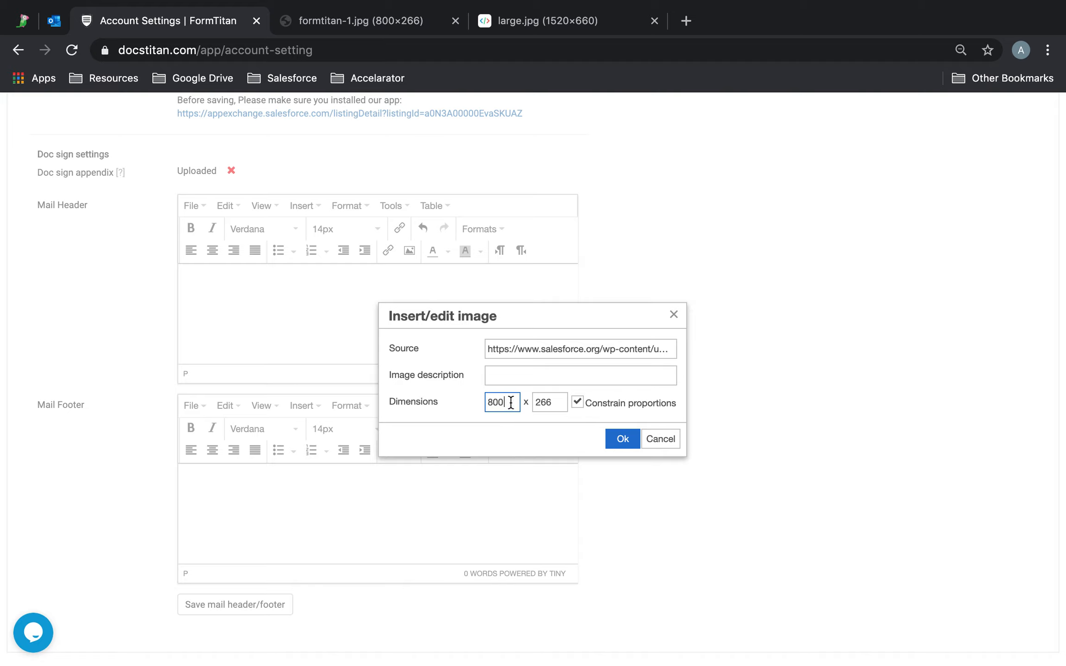
drag(511, 403, 472, 406)
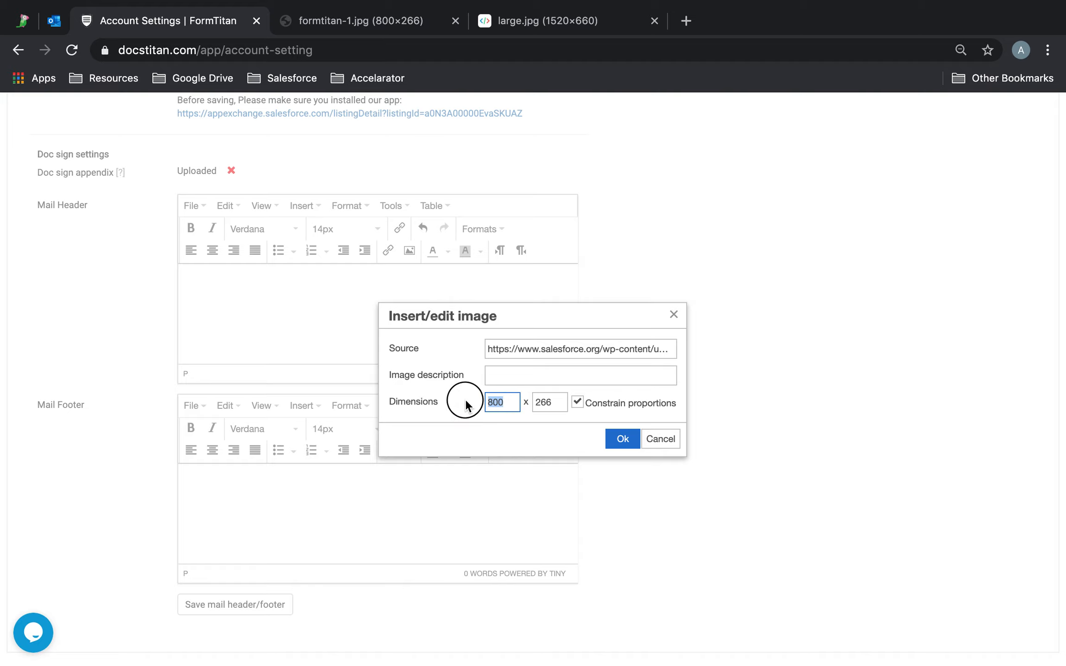
text(57)
click(631, 439)
Examine the inserted mail header image and its width and height.
scroll(483, 326, down, 2)
scroll(482, 327, up, 2)
scroll(483, 326, down, 2)
scroll(483, 326, up, 2)
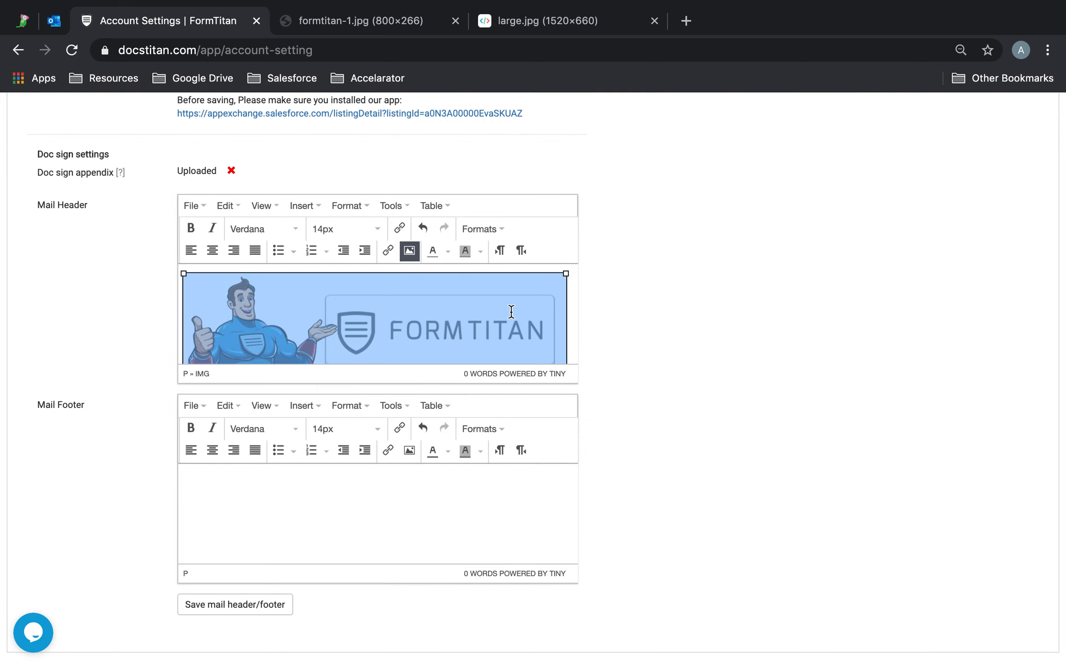
scroll(509, 311, down, 2)
click(410, 251)
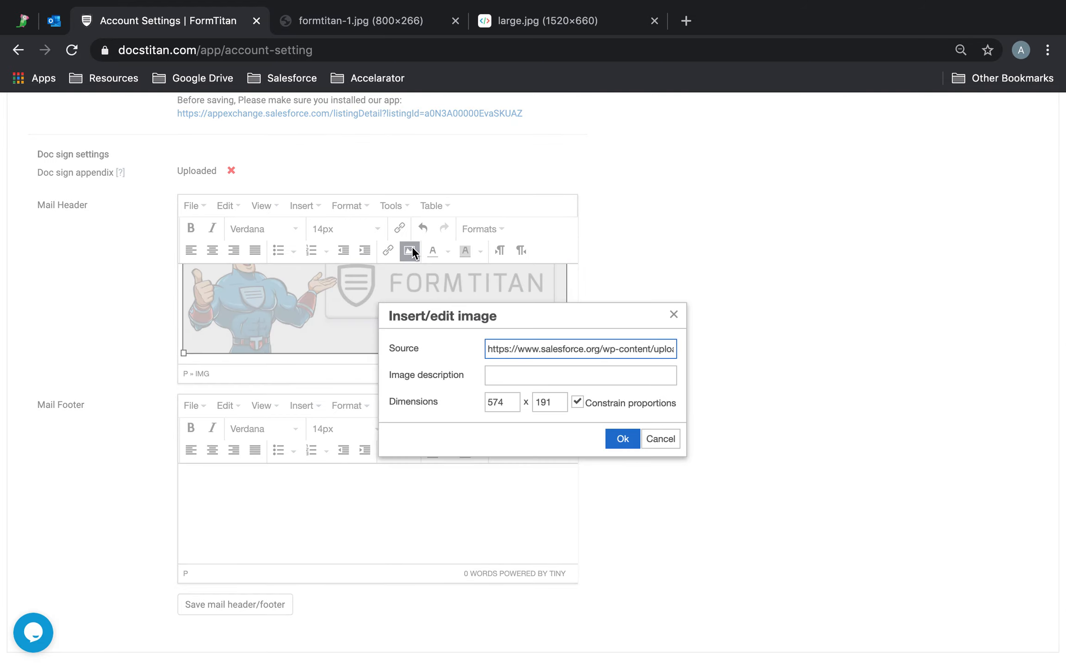
drag(505, 403, 482, 406)
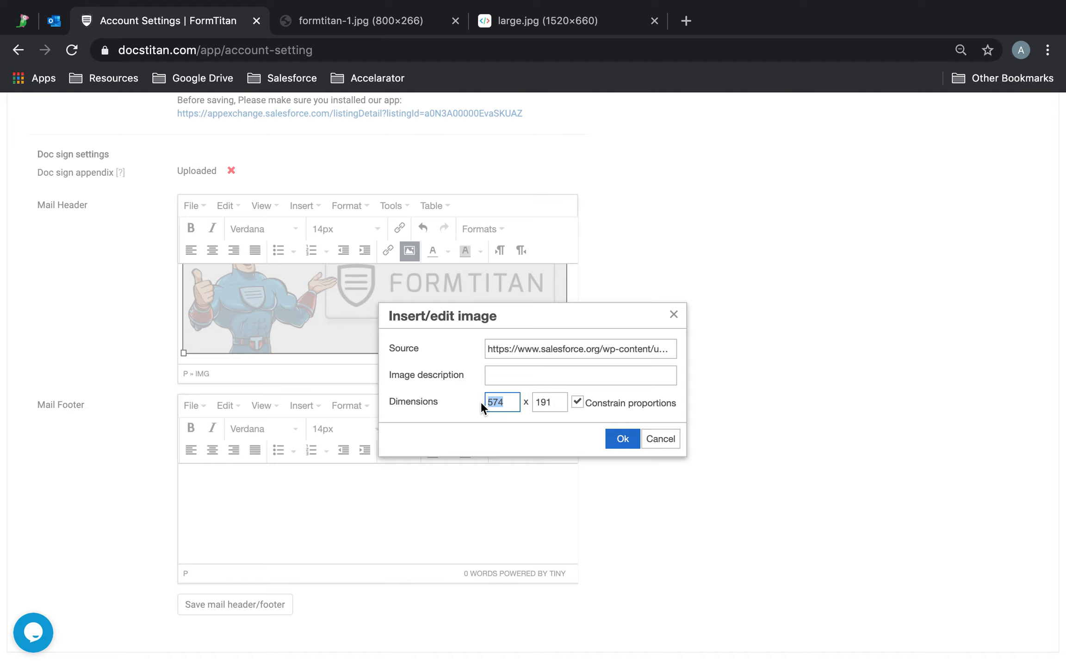
click(542, 404)
double_click(506, 402)
click(615, 437)
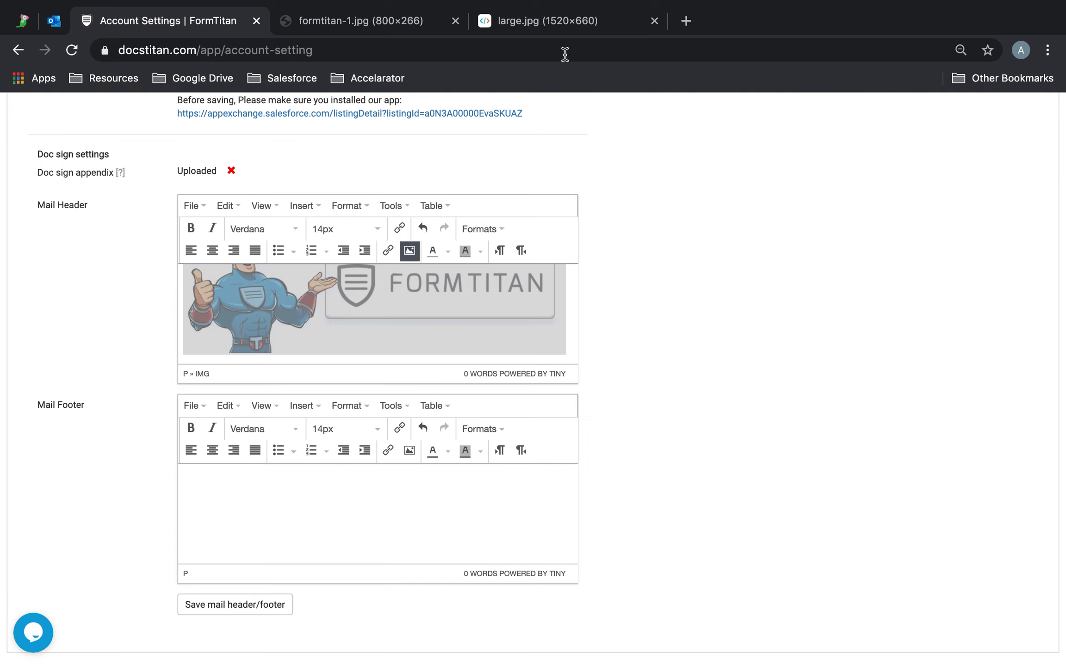
Copy the image address of large.jpg and return to the account settings.
click(558, 21)
right_click(489, 266)
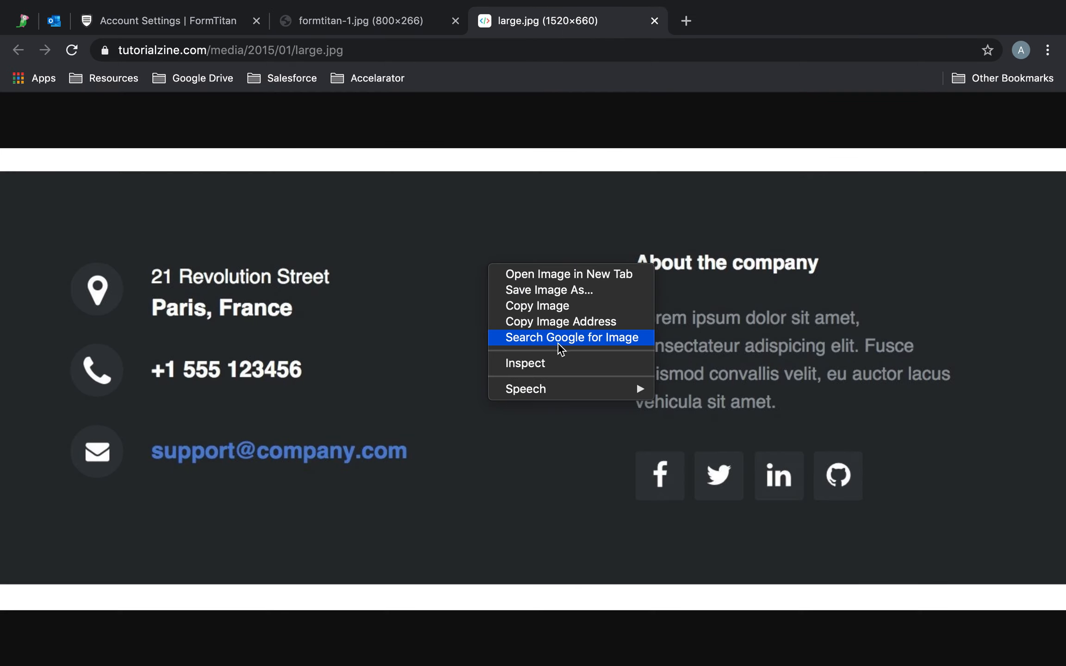
click(555, 322)
click(361, 19)
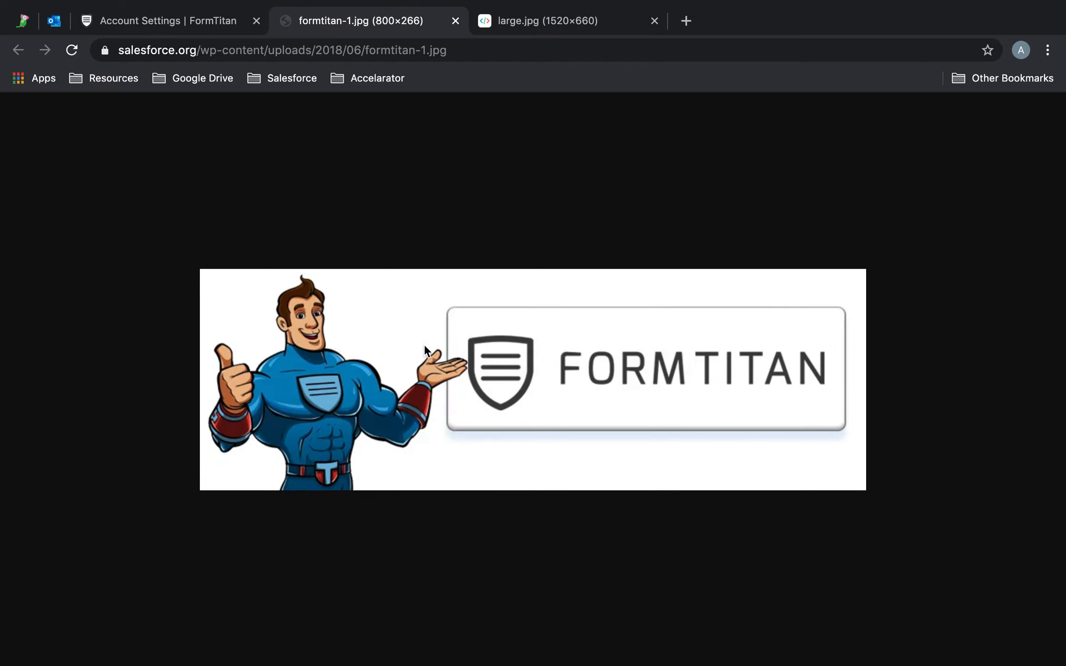
click(162, 22)
Insert the image from the copied address into the mail footer with a width of 574 and constrained proportions.
click(410, 453)
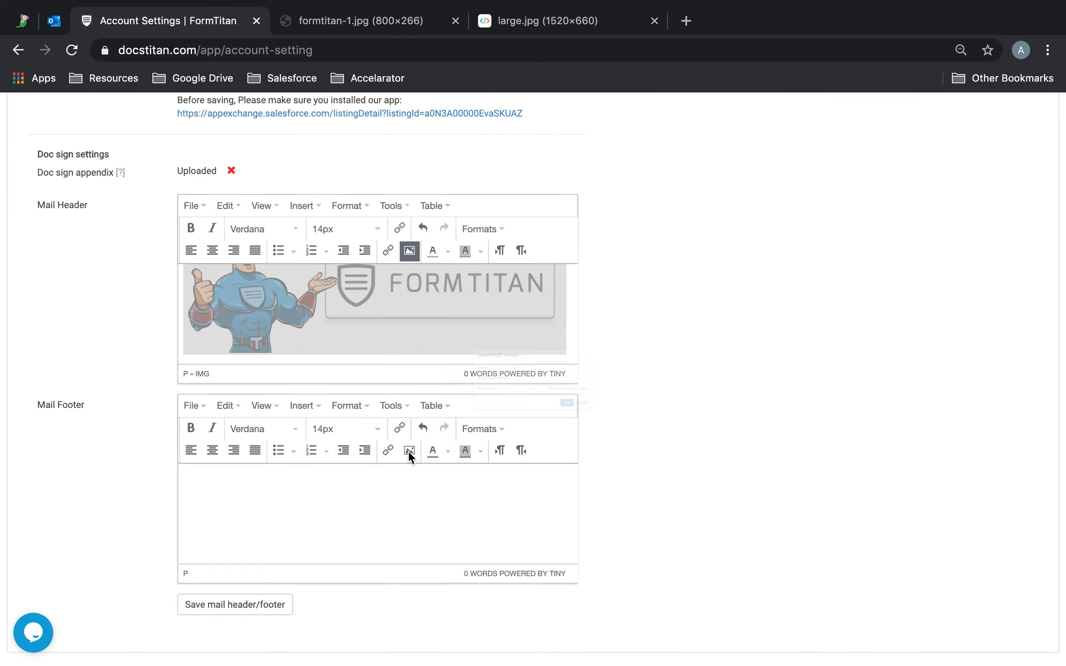
key(ctrl+v)
click(579, 403)
click(583, 403)
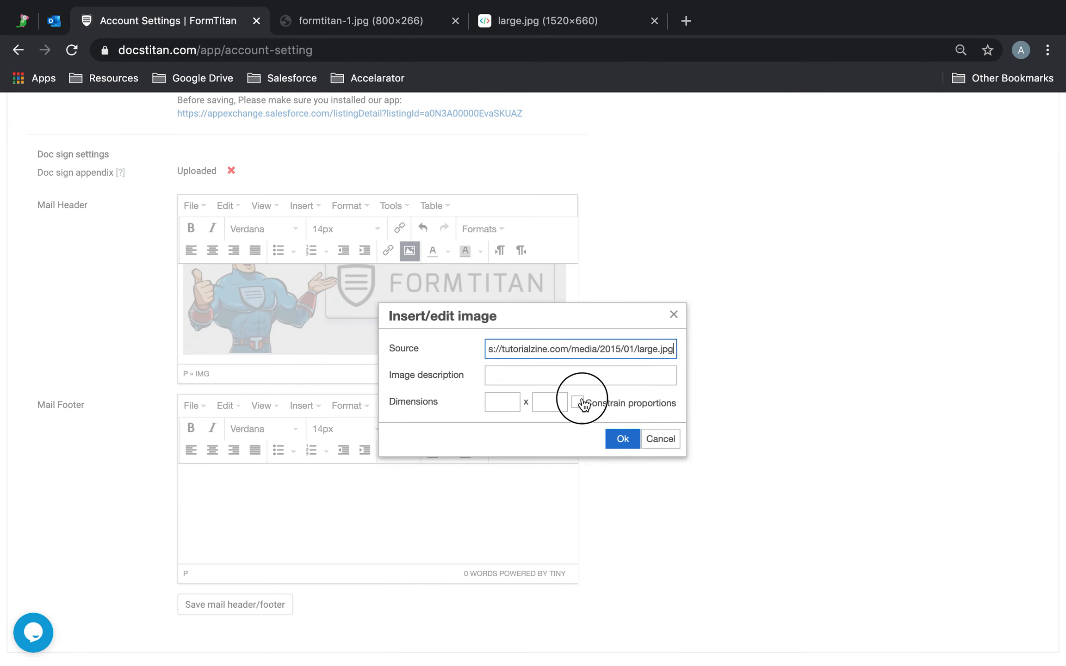
drag(507, 401, 452, 406)
text(574)
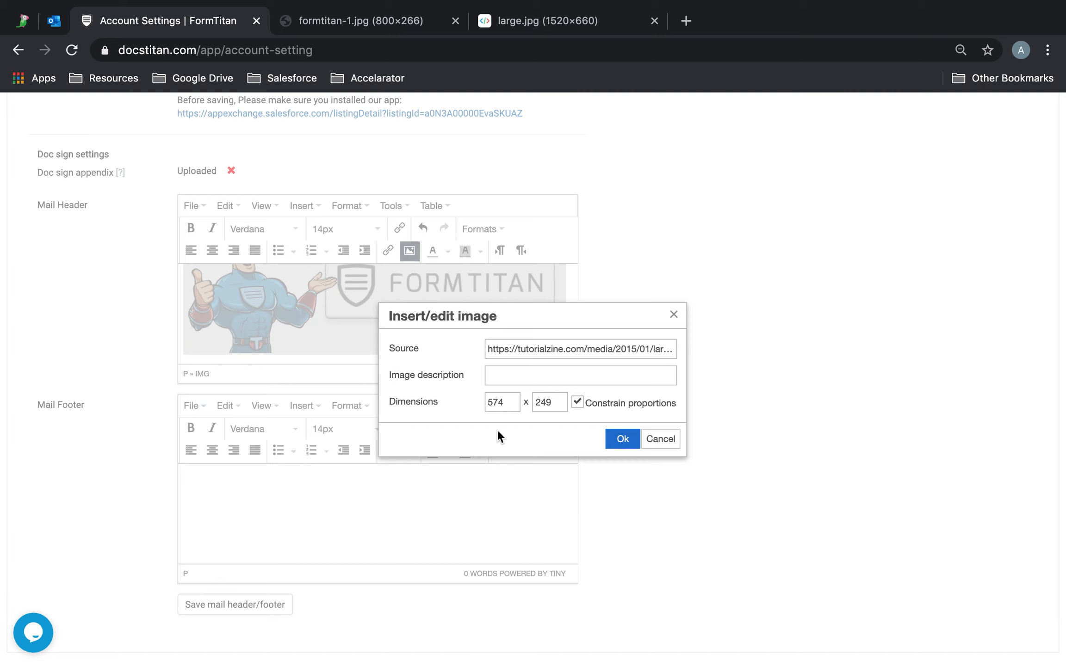
click(623, 439)
Save the mail header and footer.
scroll(498, 546, down, 5)
scroll(499, 547, up, 5)
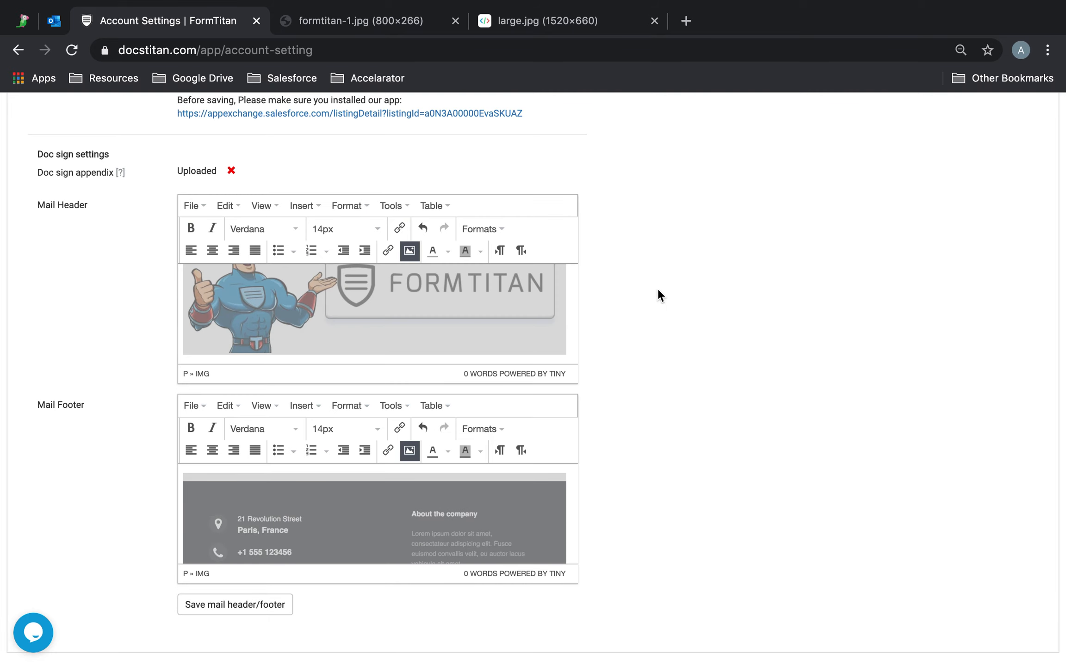
click(221, 606)
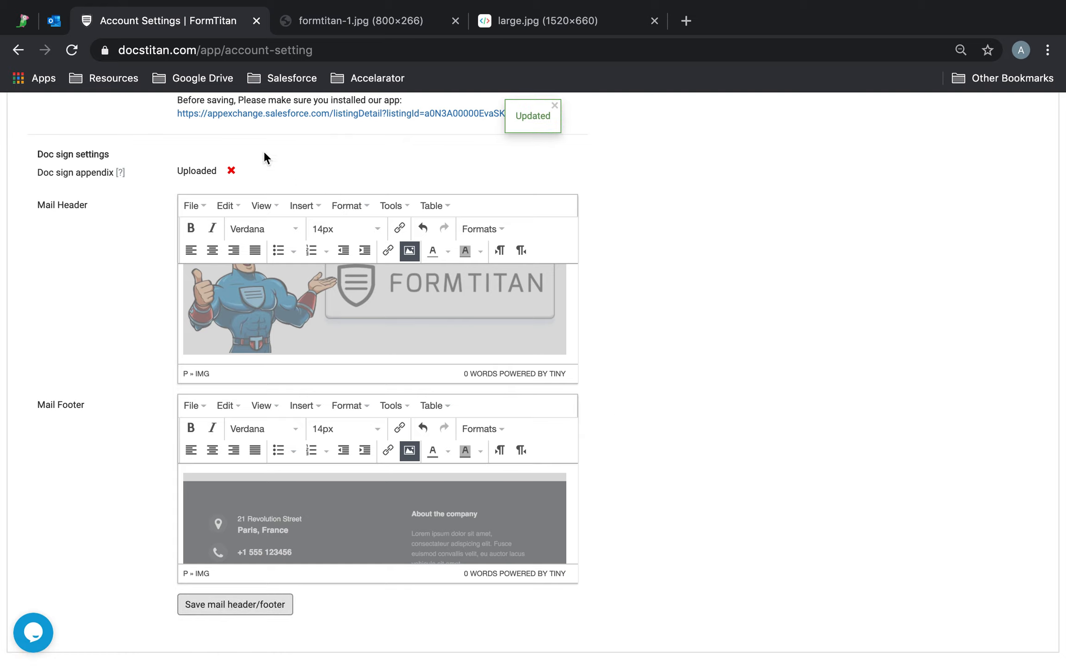
Open the existing Demo Agreement document in the Doc Sign builder.
scroll(253, 141, up, 6)
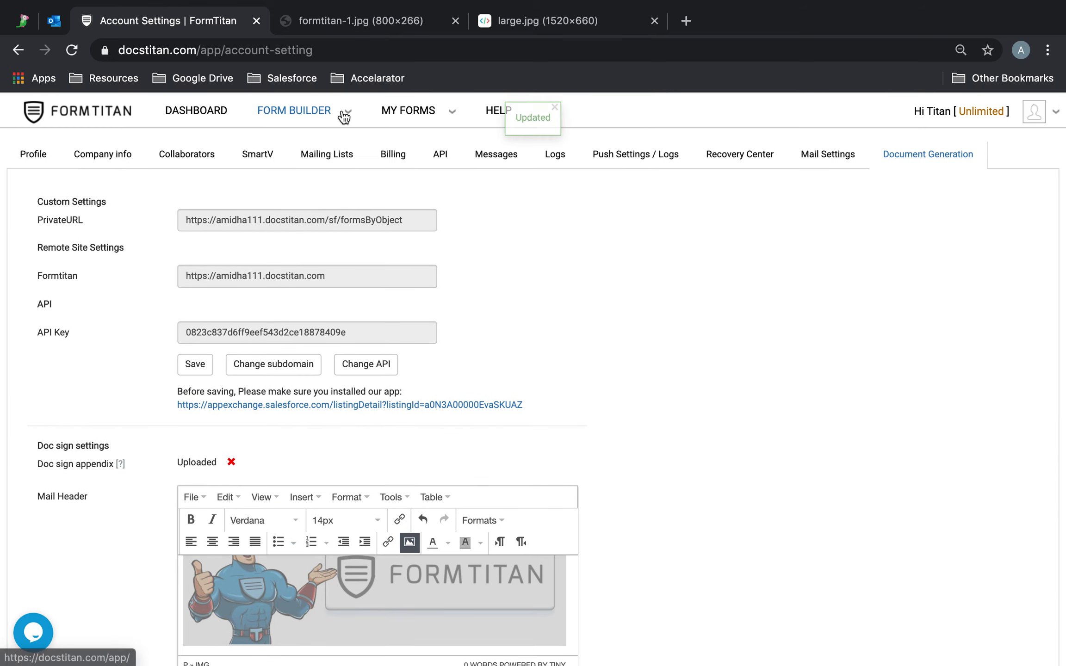
mouse_move(338, 117)
click(288, 237)
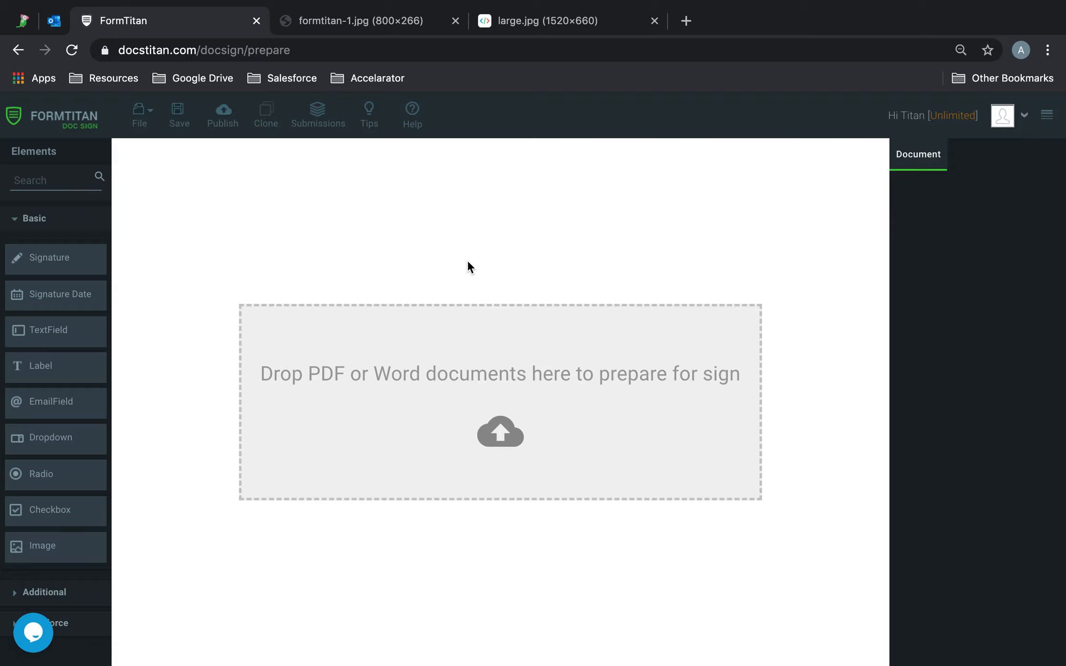
click(144, 116)
click(197, 174)
click(424, 386)
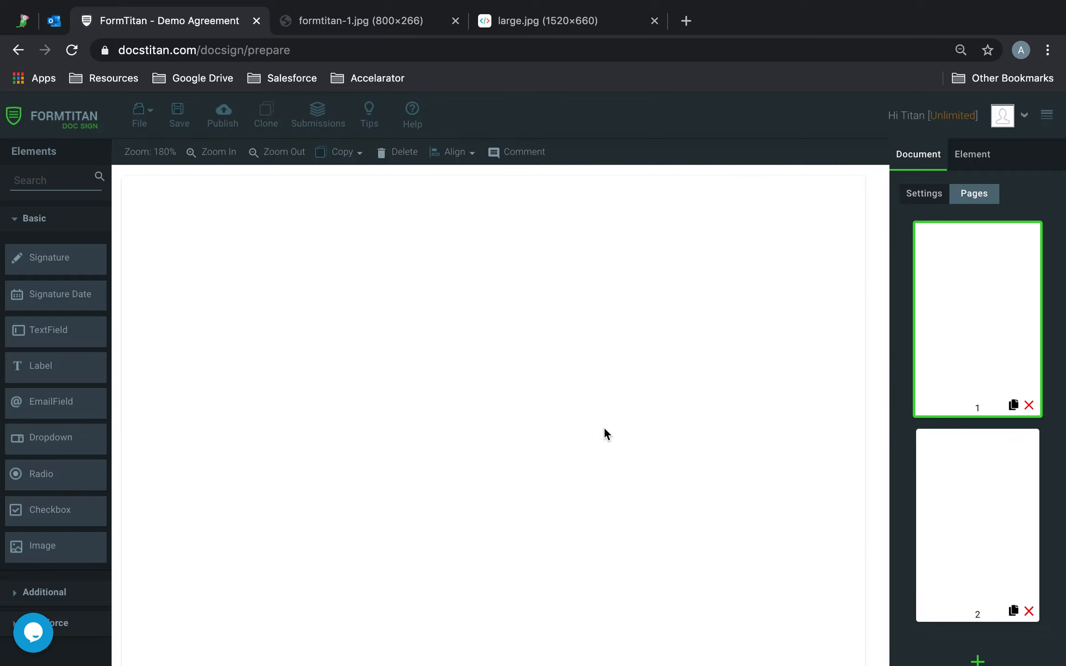
Publish the Demo Agreement and send it to the listed signer.
click(223, 124)
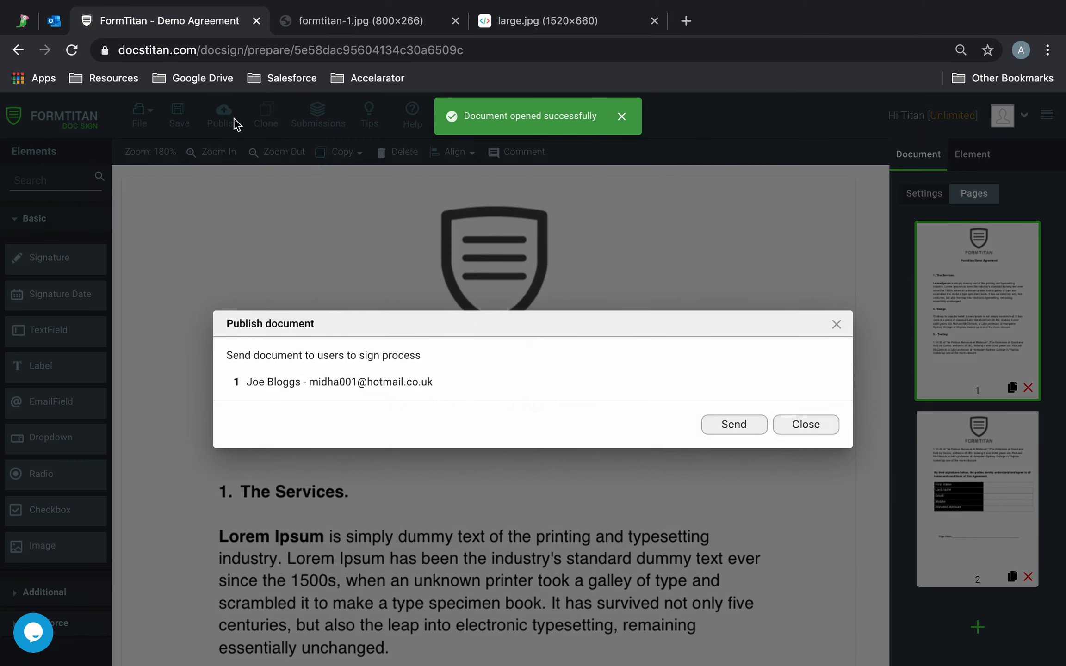
click(746, 433)
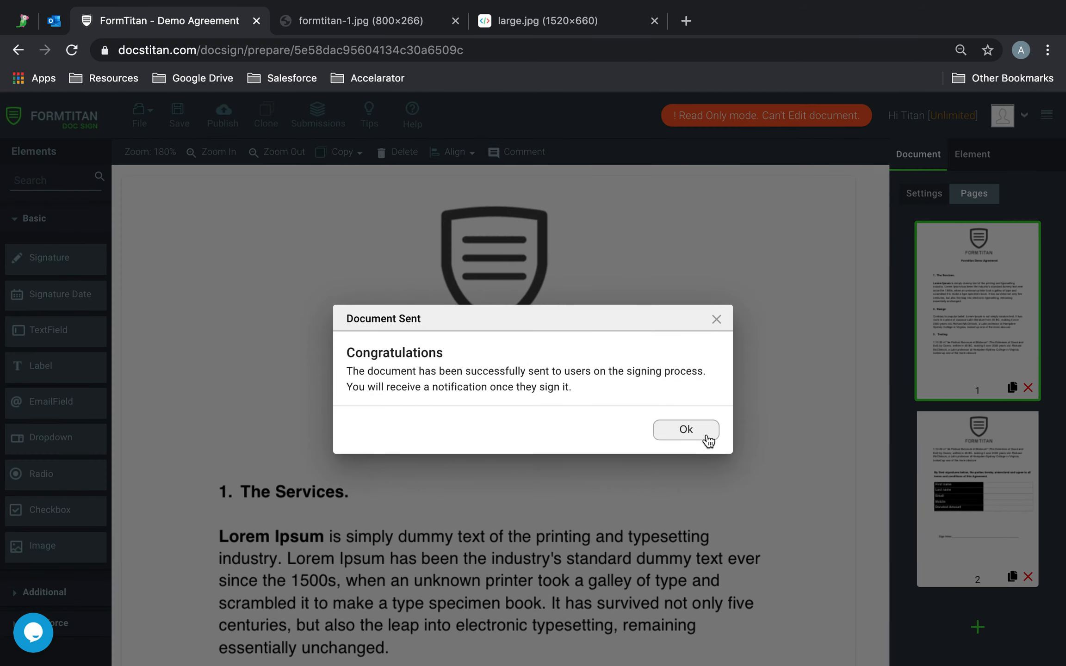
click(686, 431)
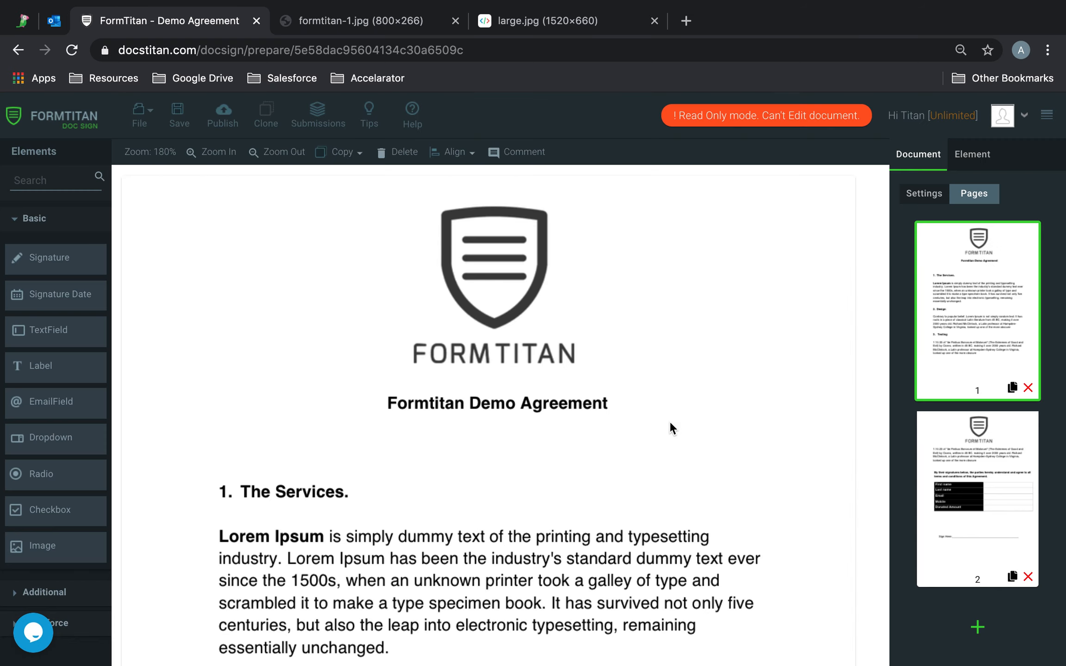
Switch to Outlook, open the newest "You are requested to sign a document" e-mail and examine its header image, message and footer image.
click(54, 20)
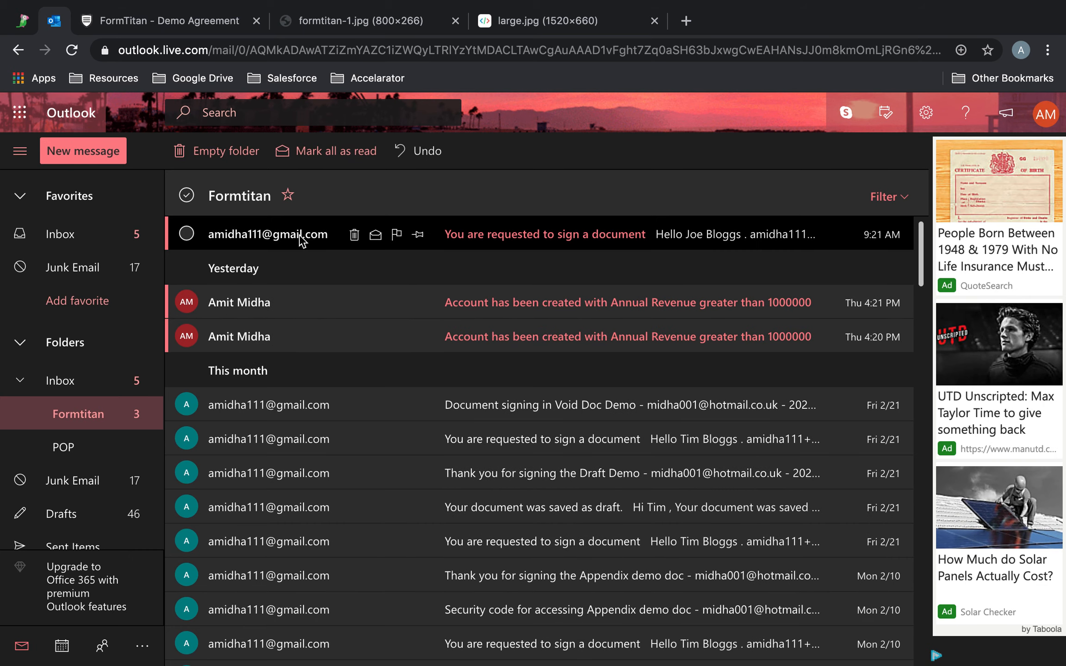
click(531, 239)
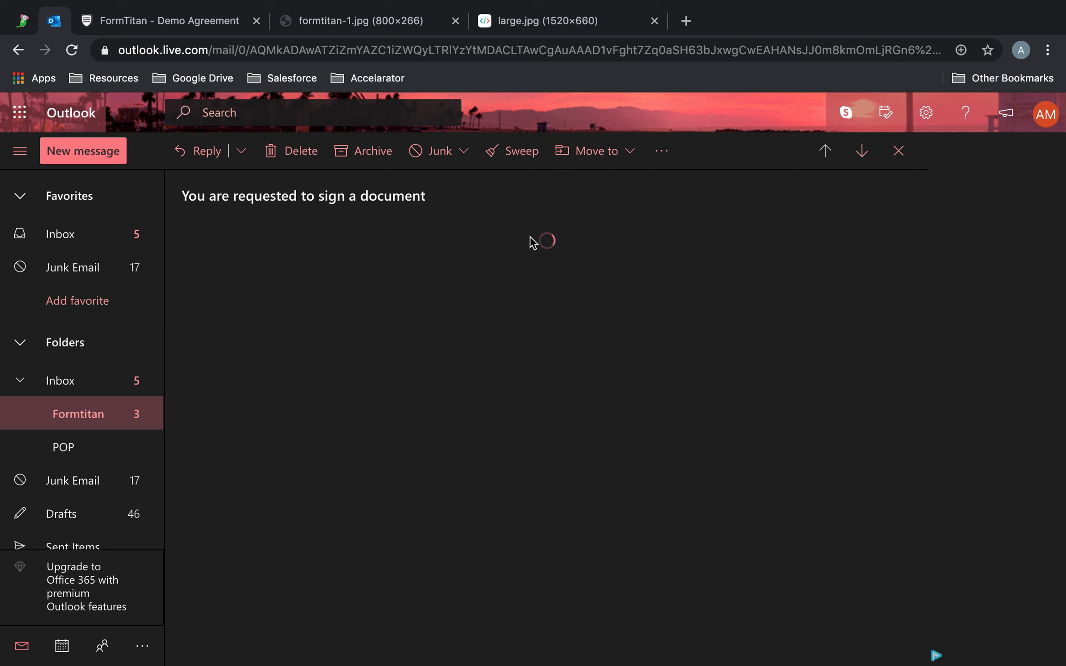
scroll(639, 342, down, 6)
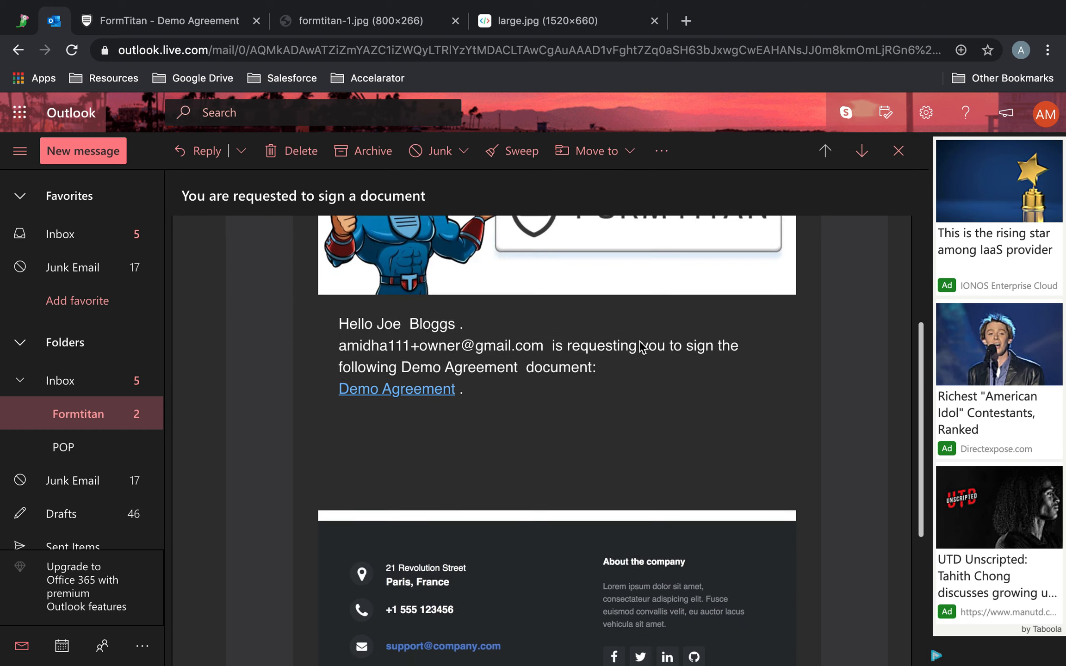
scroll(639, 342, up, 5)
scroll(640, 345, down, 5)
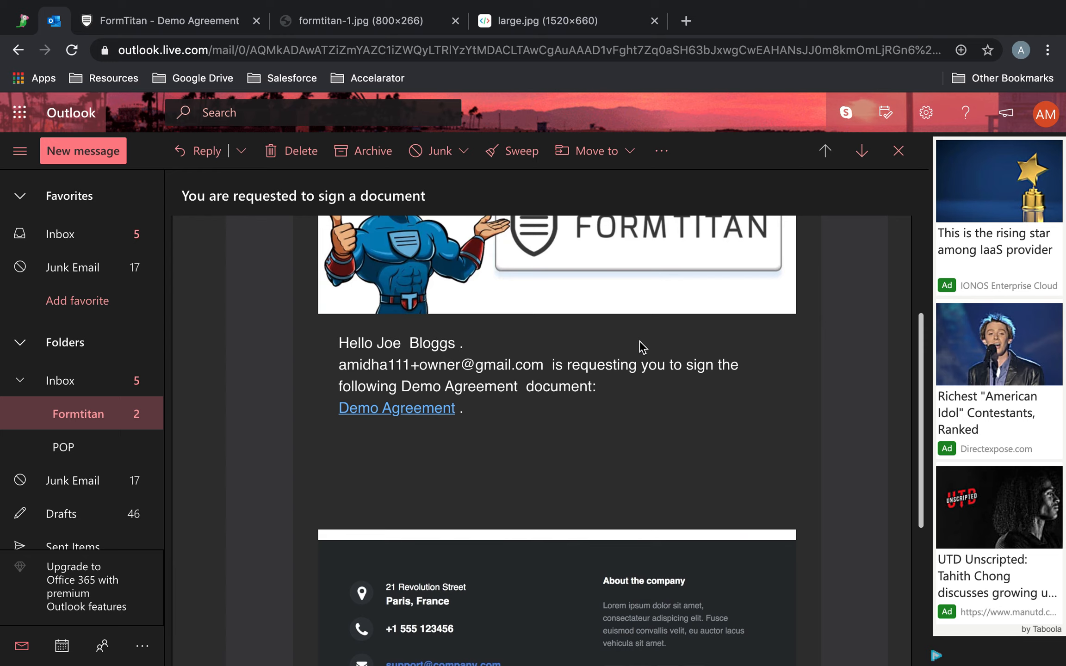
scroll(612, 438, up, 5)
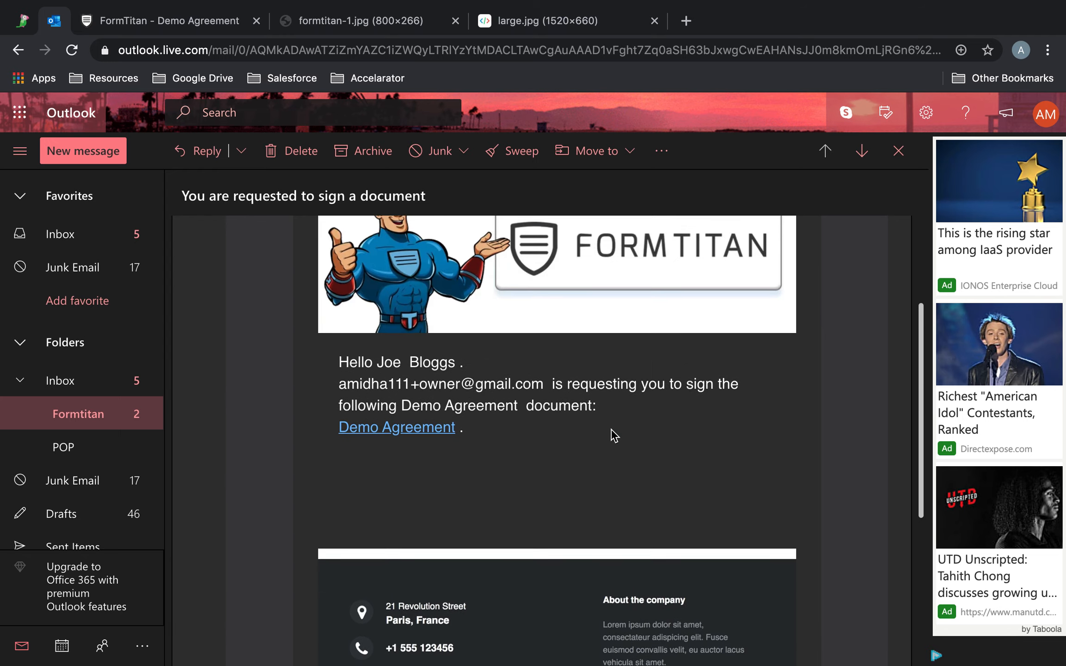
scroll(612, 435, down, 5)
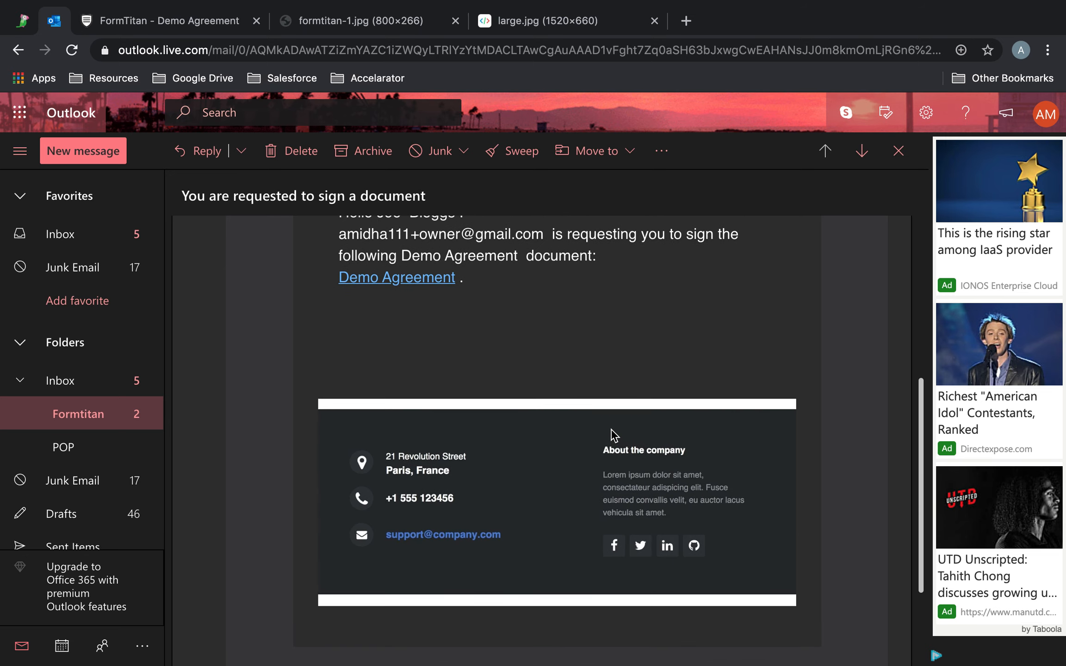
scroll(612, 435, up, 6)
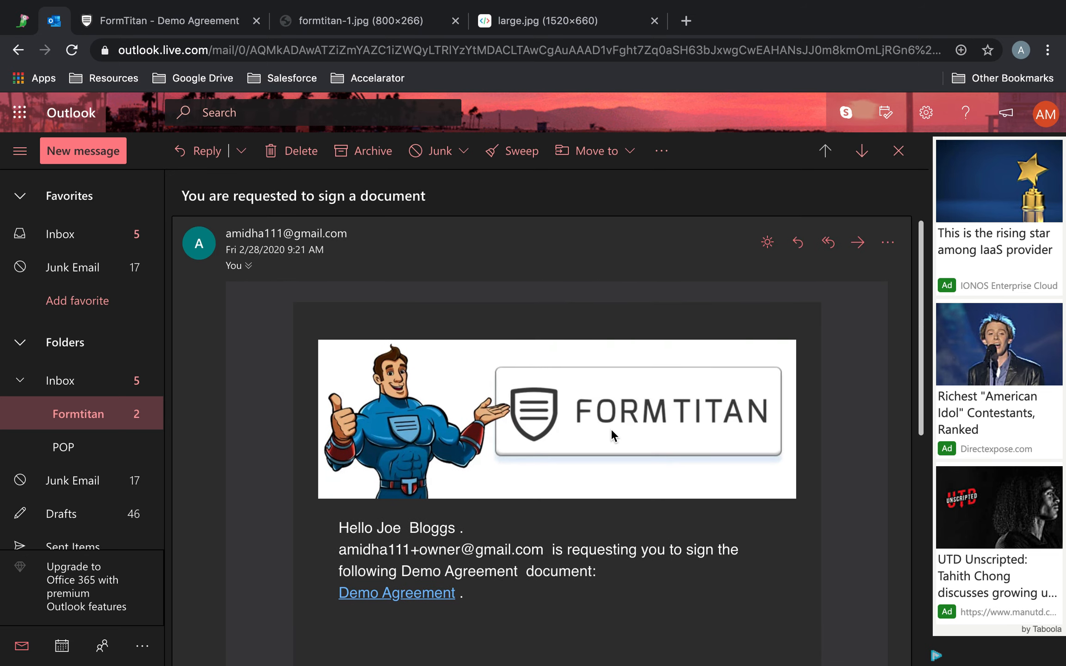
scroll(612, 436, down, 6)
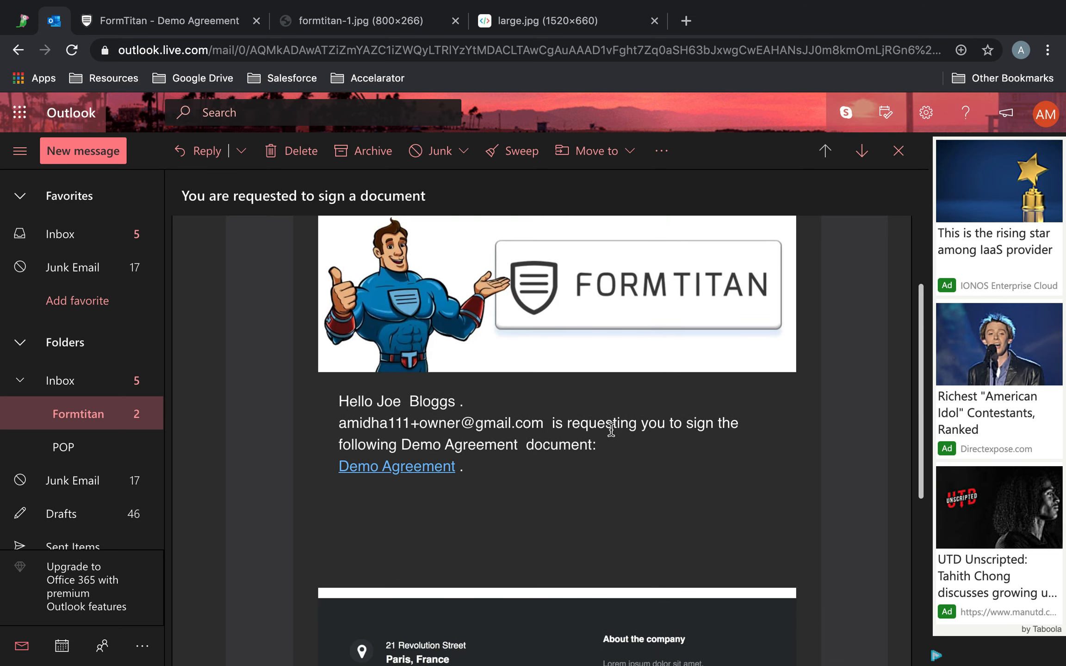
scroll(612, 435, up, 5)
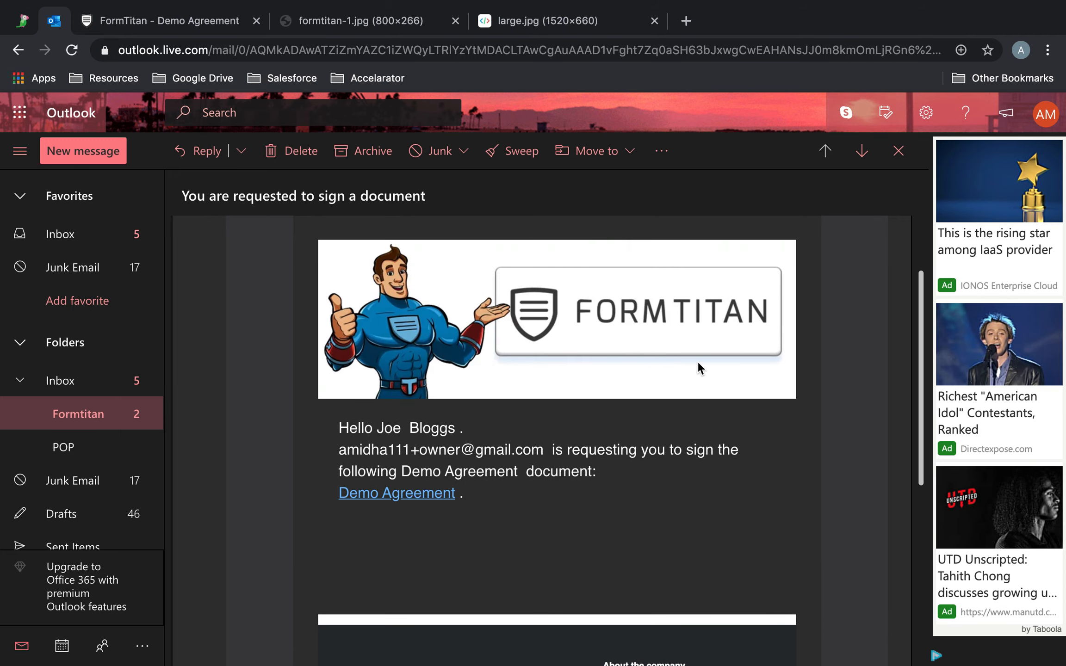
scroll(700, 368, down, 4)
Copy the address of the Demo Agreement signing page linked in the e-mail and close that page.
click(380, 312)
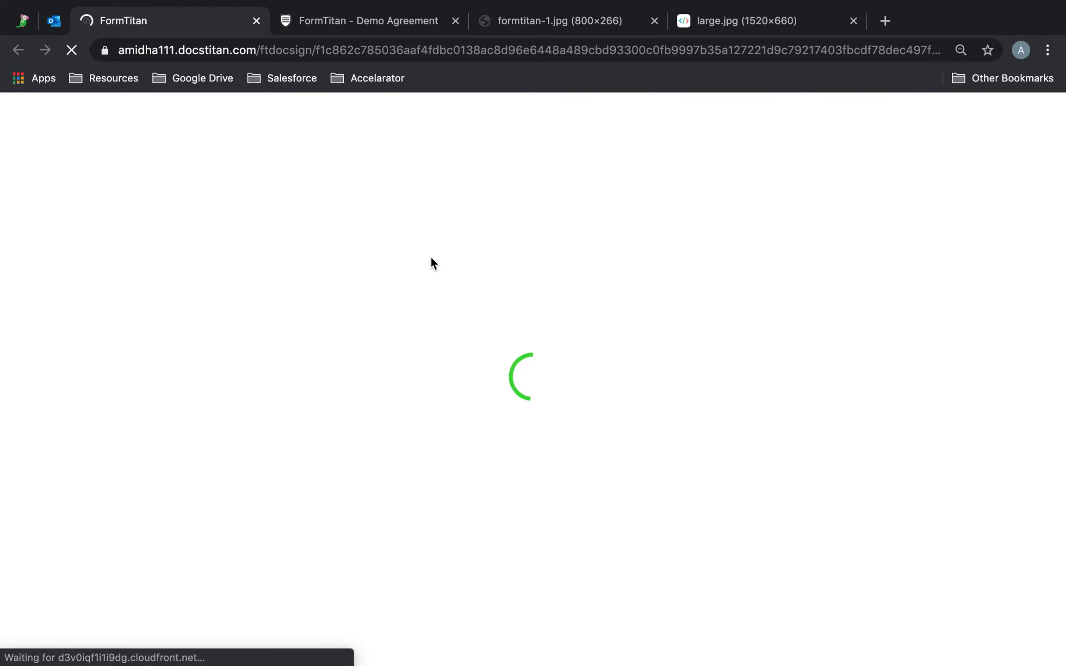
scroll(466, 341, down, 15)
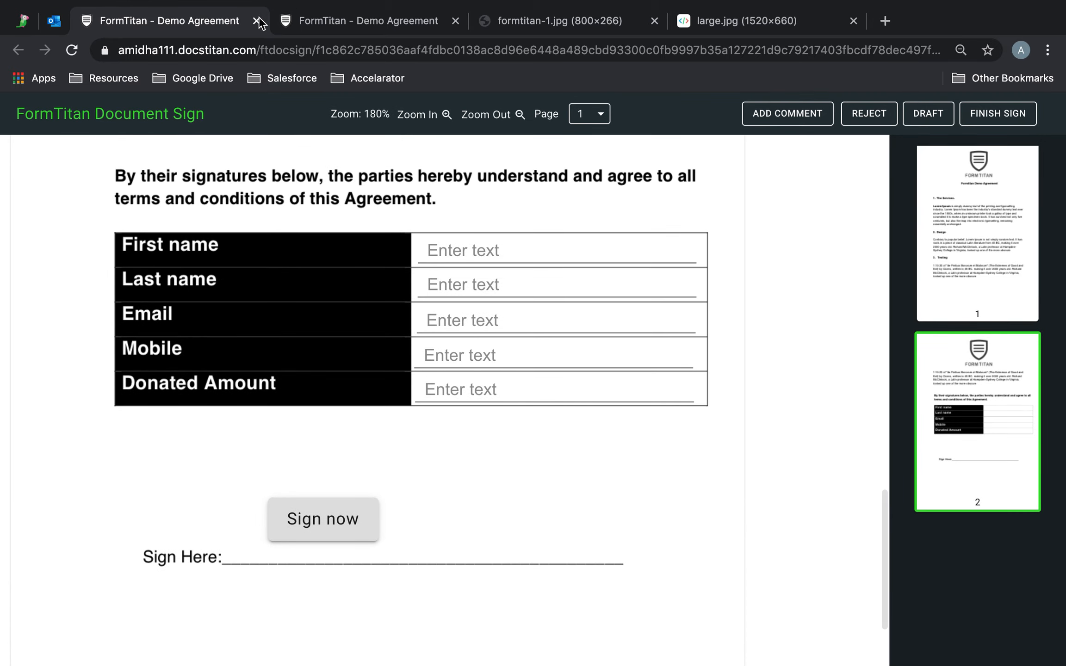
click(245, 44)
key(ctrl+c)
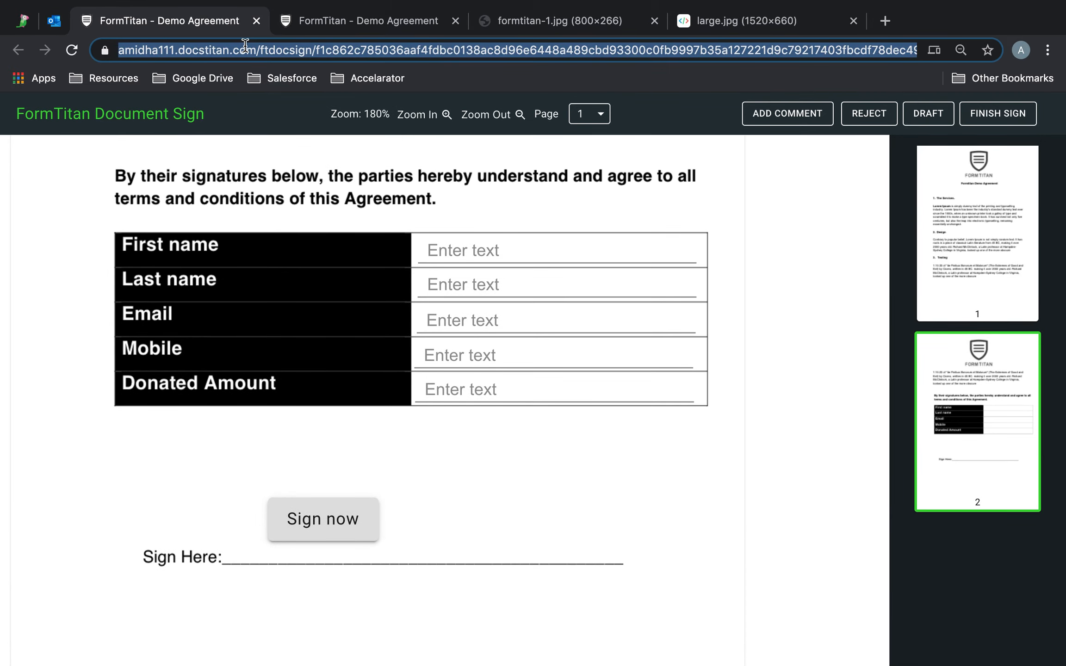
click(257, 20)
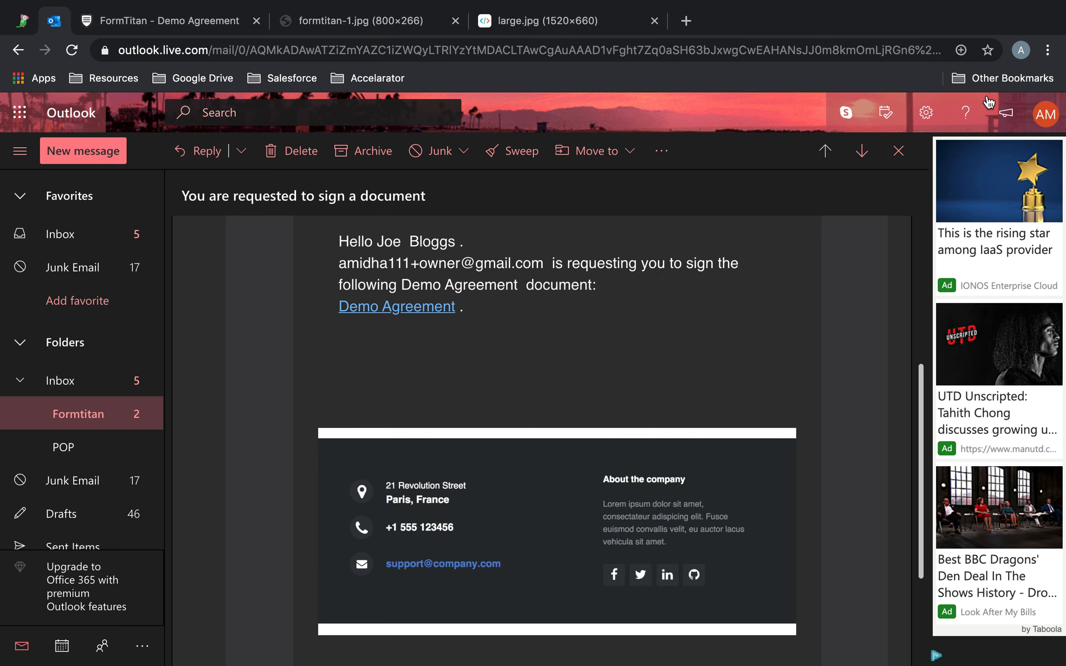
Open the copied signing page address in a new incognito window.
click(1048, 50)
click(907, 161)
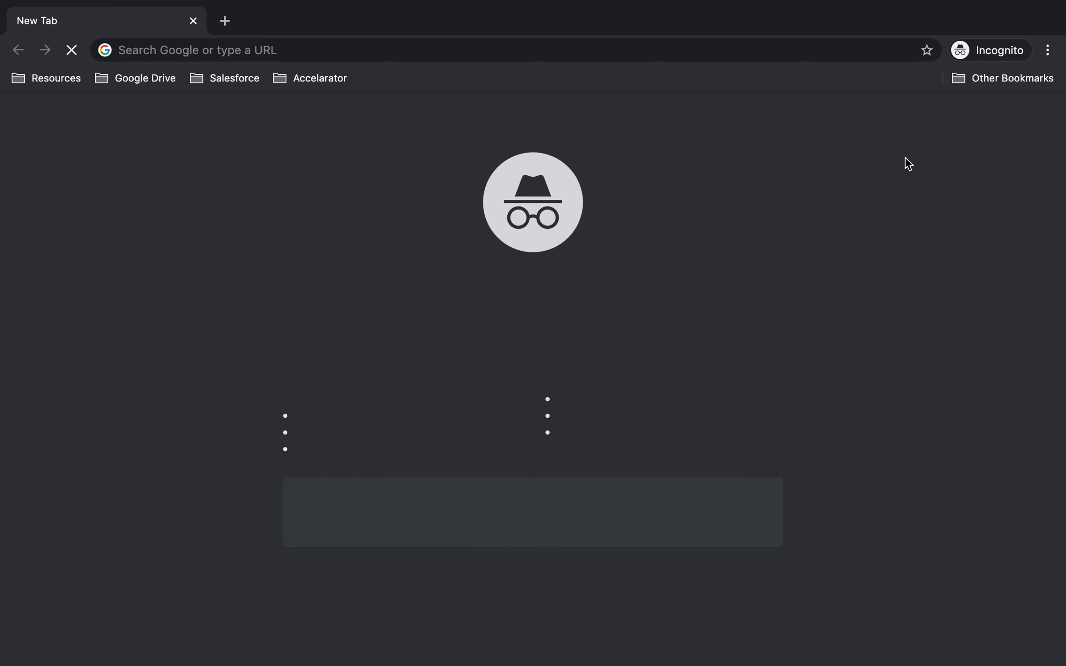
click(648, 50)
key(ctrl+v)
key(Return)
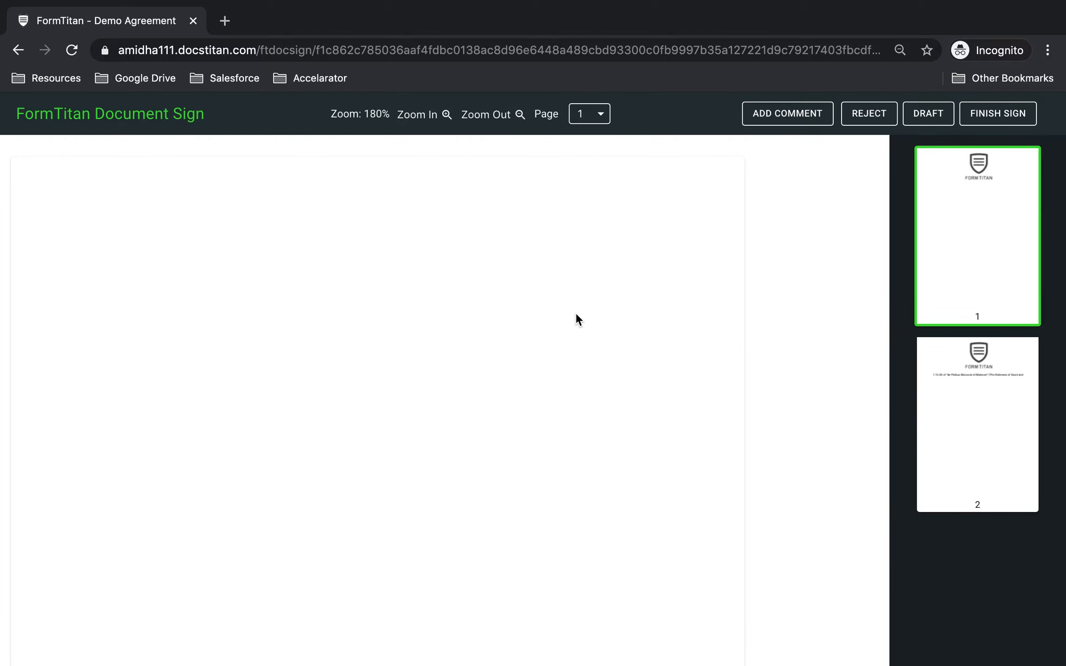
Fill in the signer's first name, last name, e-mail and mobile number, and enter 3 as the donated amount on page 2.
scroll(575, 312, down, 10)
click(529, 256)
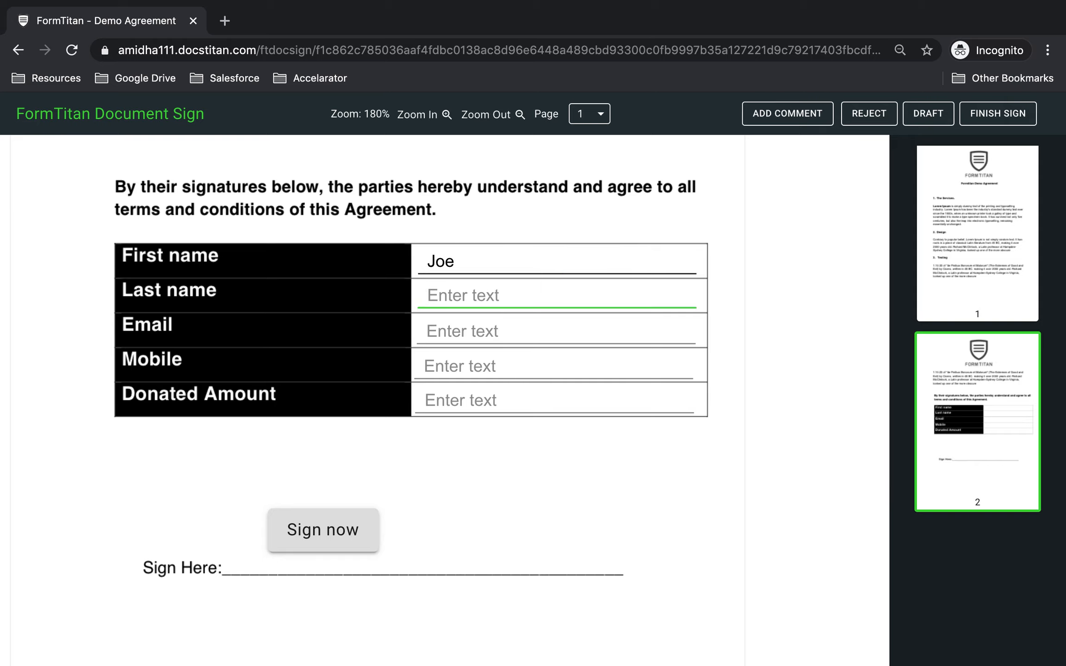
text(Bloggs)
key(Tab)
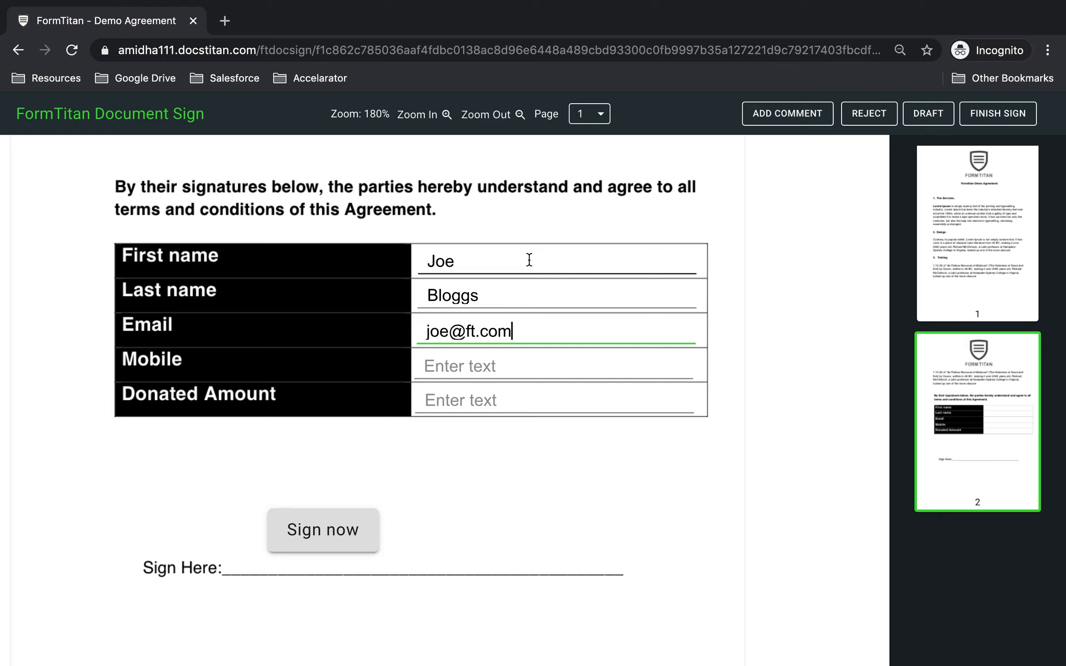
click(514, 363)
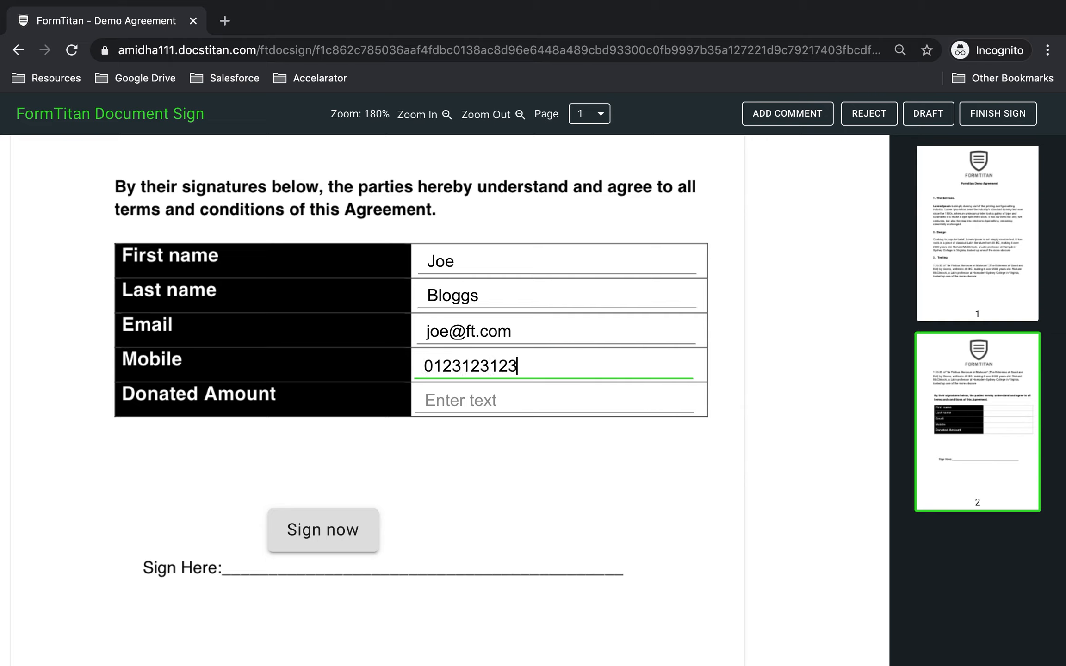
click(565, 401)
text(350)
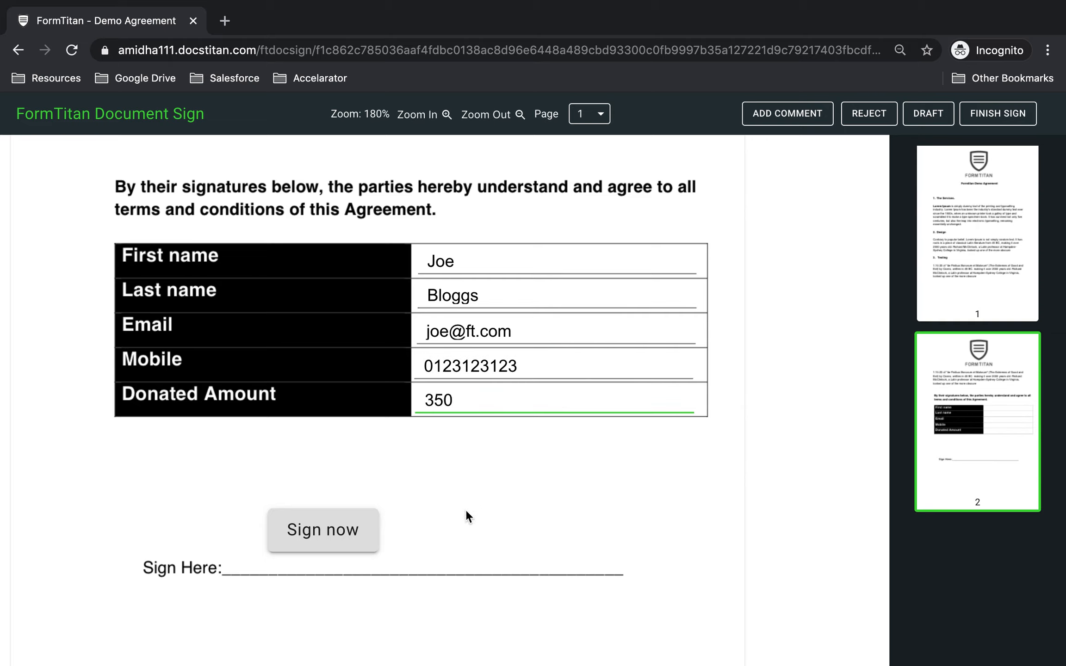
Sign the agreement with one of the suggested signatures and finish the signing.
click(356, 528)
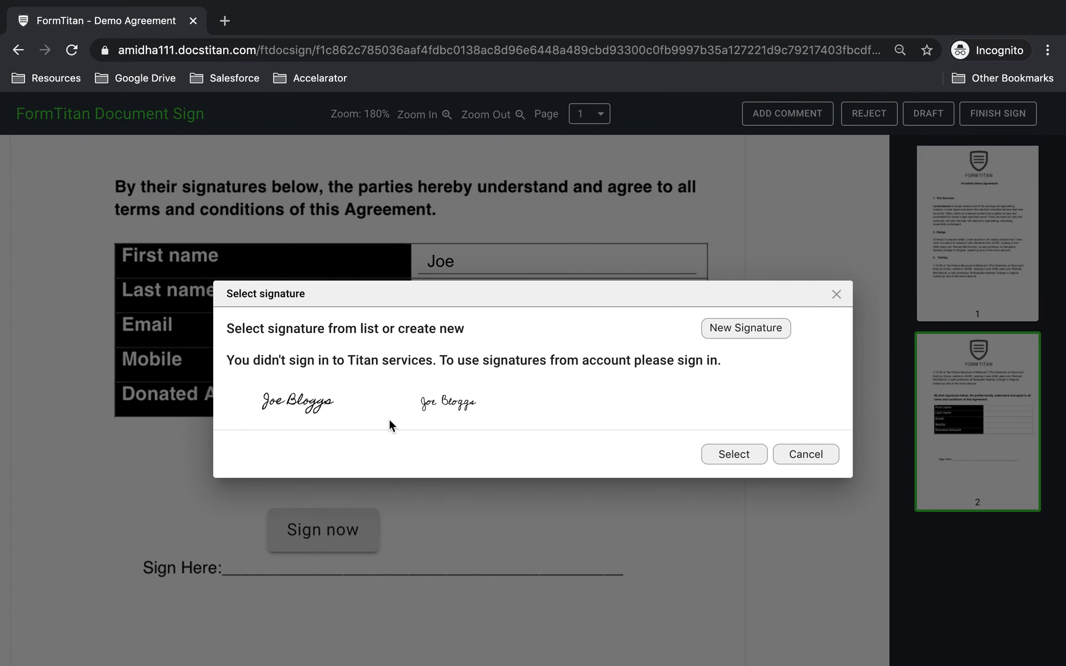
click(734, 454)
scroll(737, 405, up, 10)
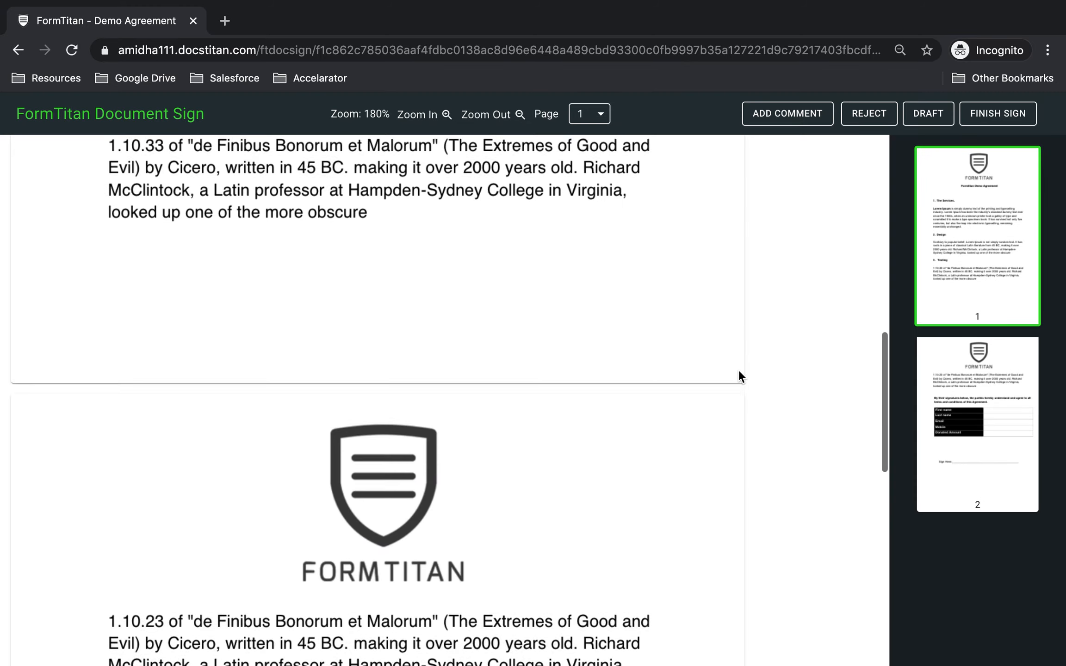
click(986, 128)
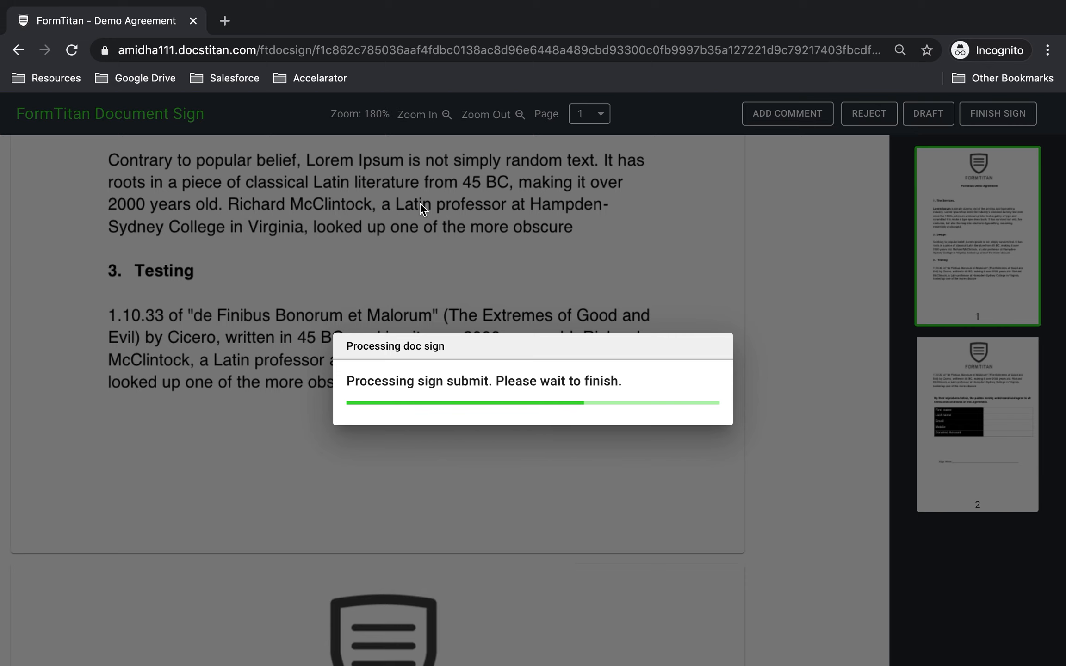
Switch to Outlook, open the "Thank you for signing the Demo Agreement document" e-mail in the Formtitan folder, and examine its header, details table and footer.
key(ctrl+Left)
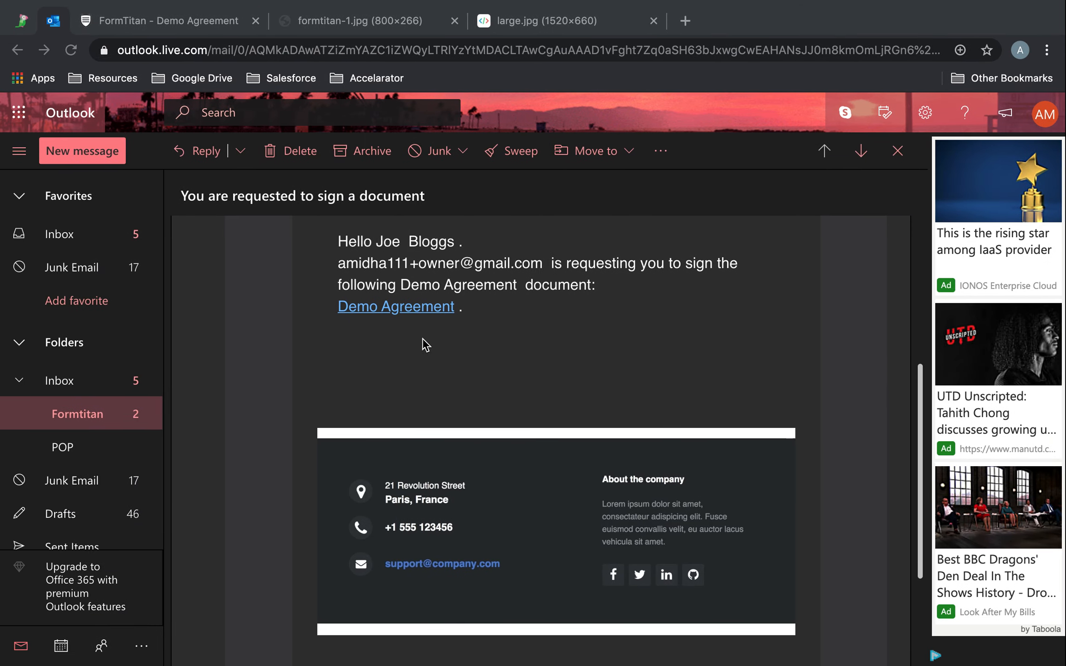
click(95, 414)
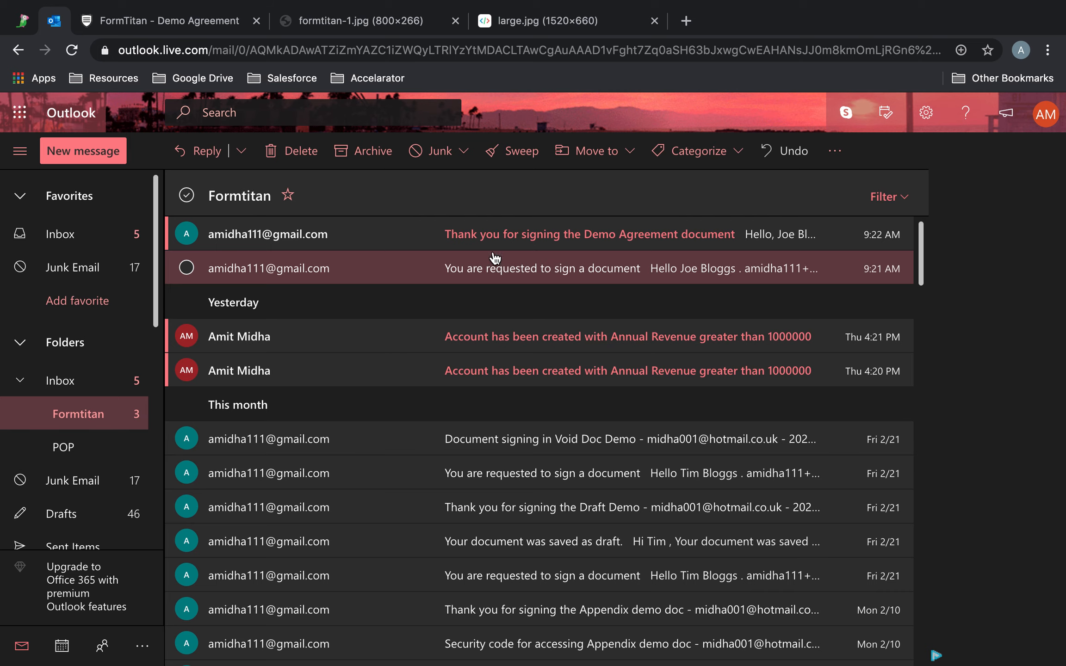
click(541, 234)
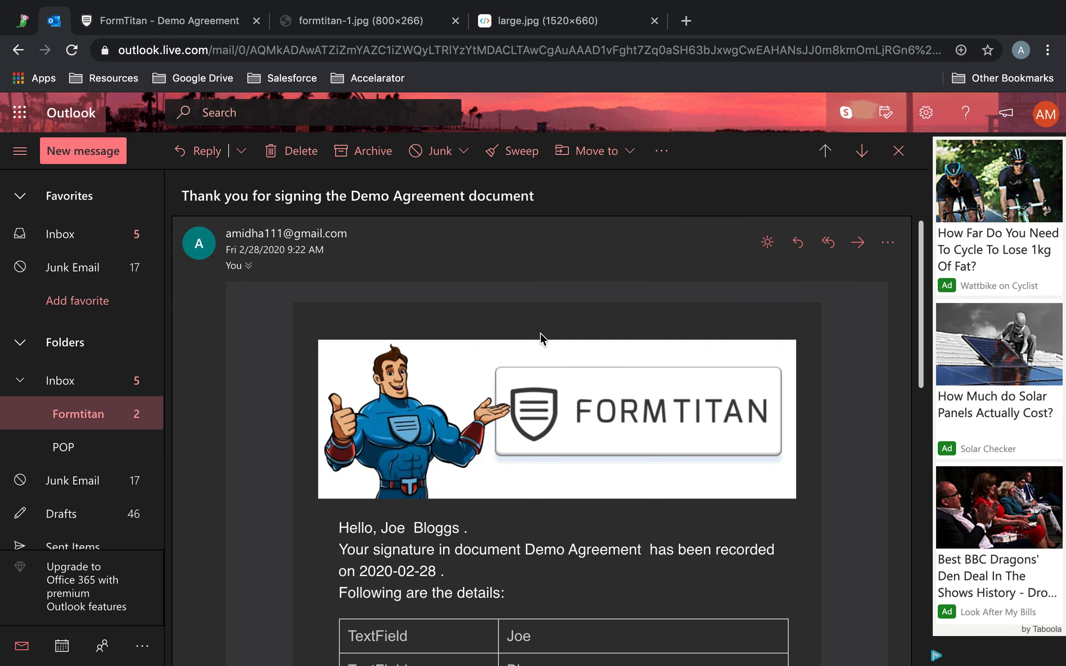
scroll(541, 338, down, 10)
scroll(541, 333, up, 7)
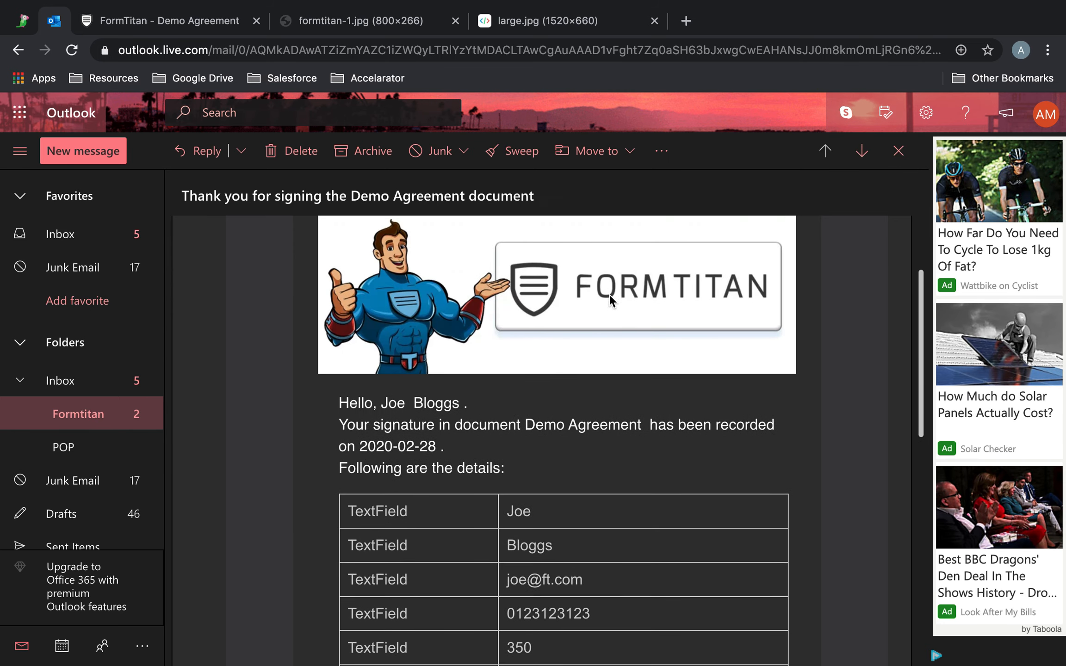
scroll(710, 290, down, 4)
scroll(684, 397, down, 10)
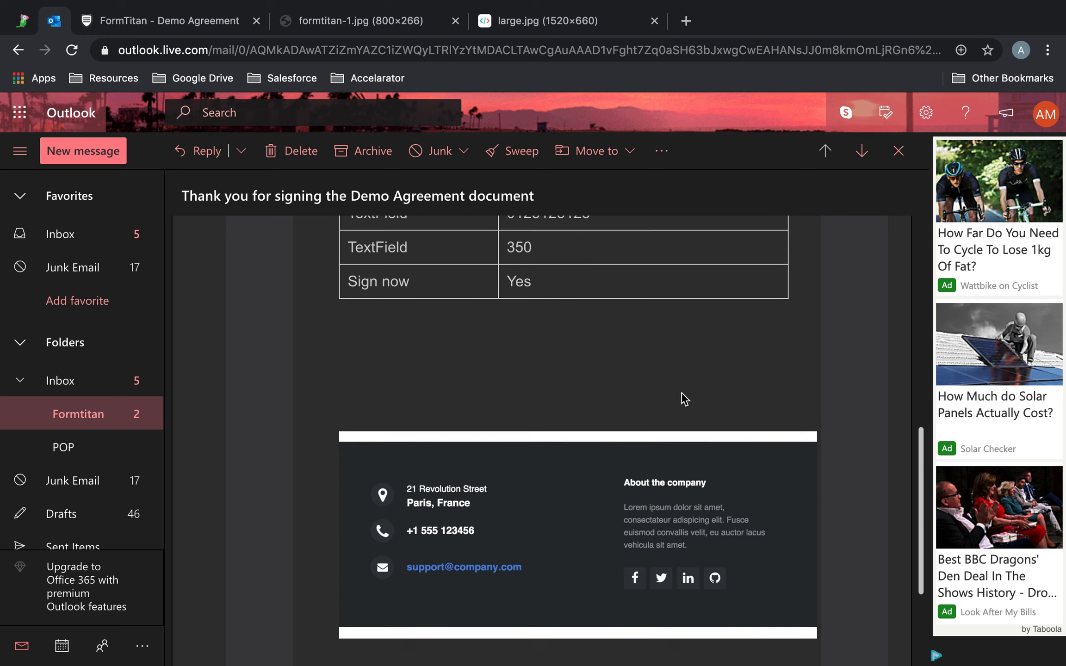
scroll(683, 398, up, 15)
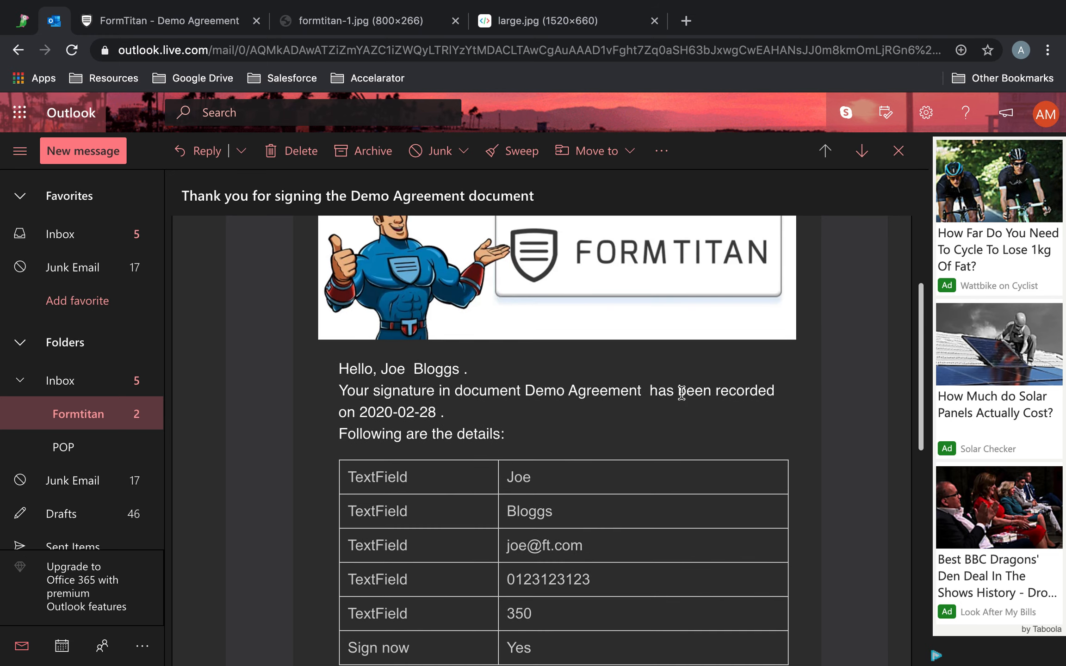
scroll(567, 567, up, 3)
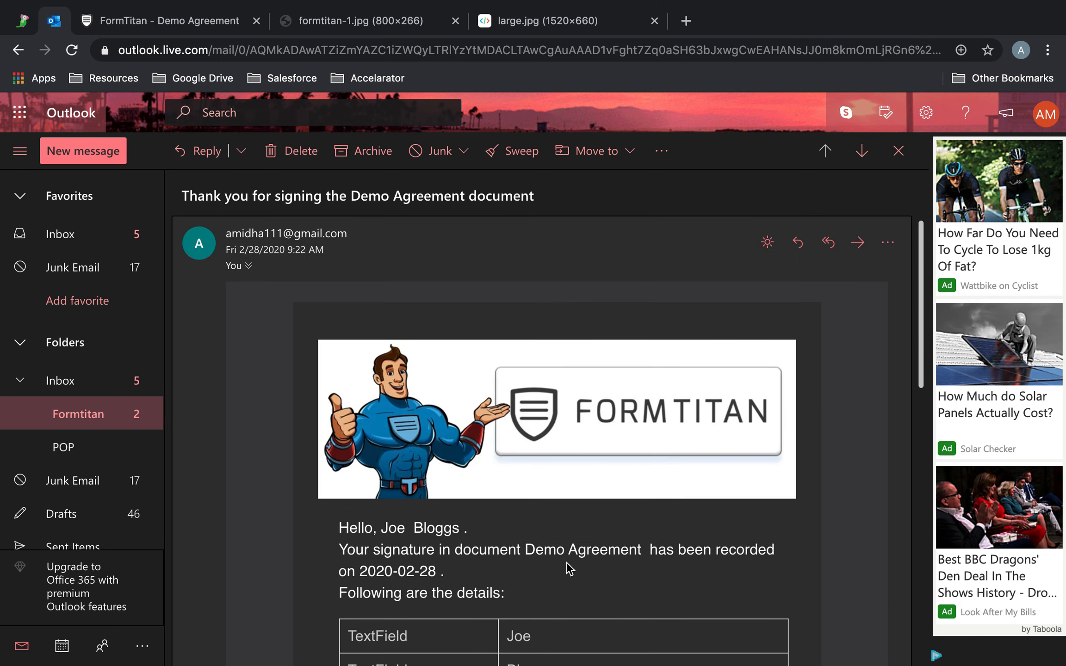
scroll(567, 567, down, 12)
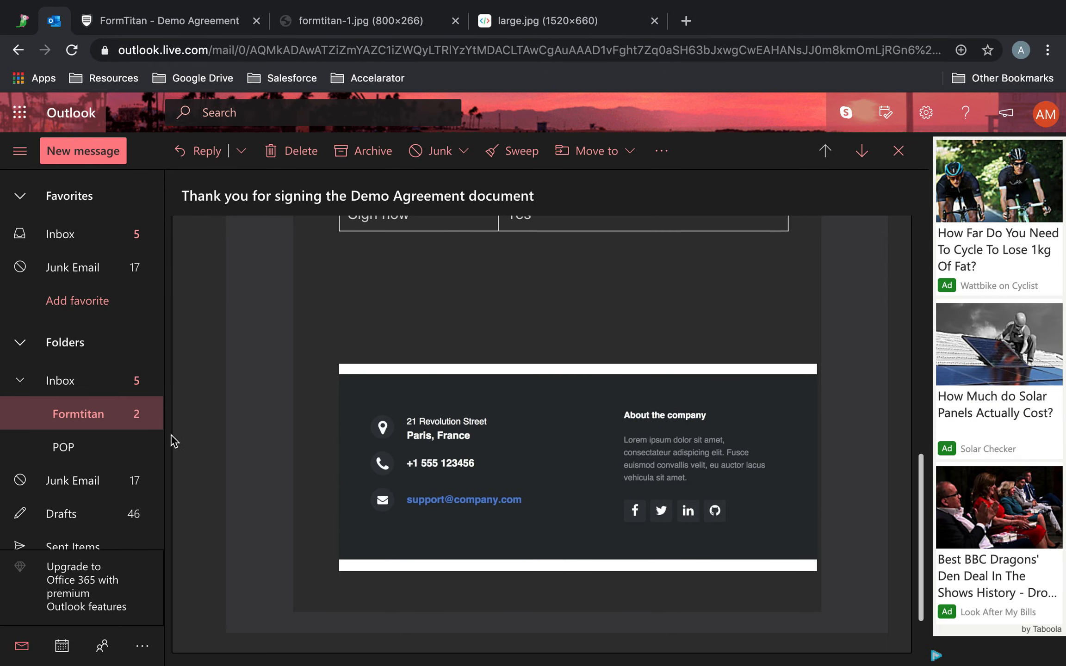
Reopen the thank-you e-mail from the Formtitan folder and review how its header and footer images line up with the body.
click(119, 419)
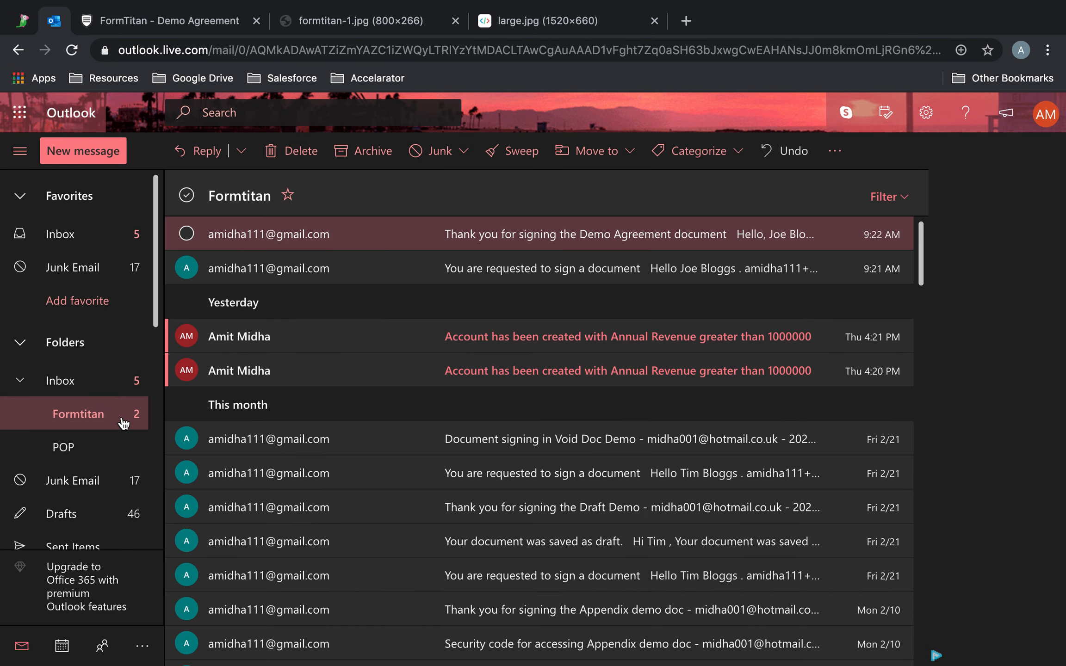
click(573, 234)
scroll(572, 290, down, 5)
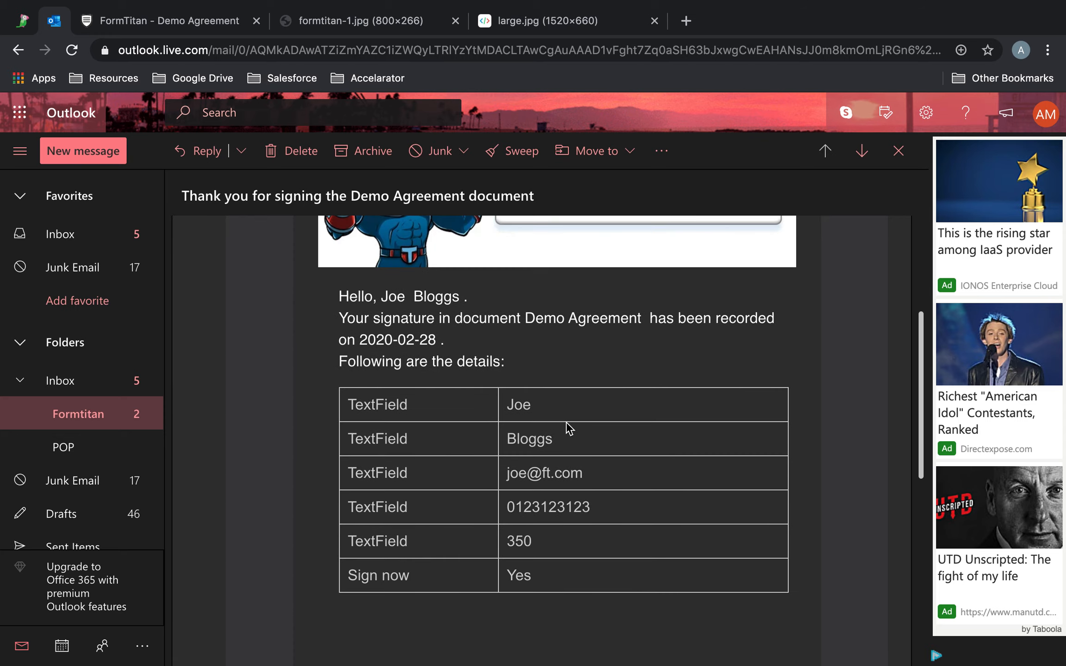
scroll(569, 428, up, 3)
scroll(572, 380, down, 5)
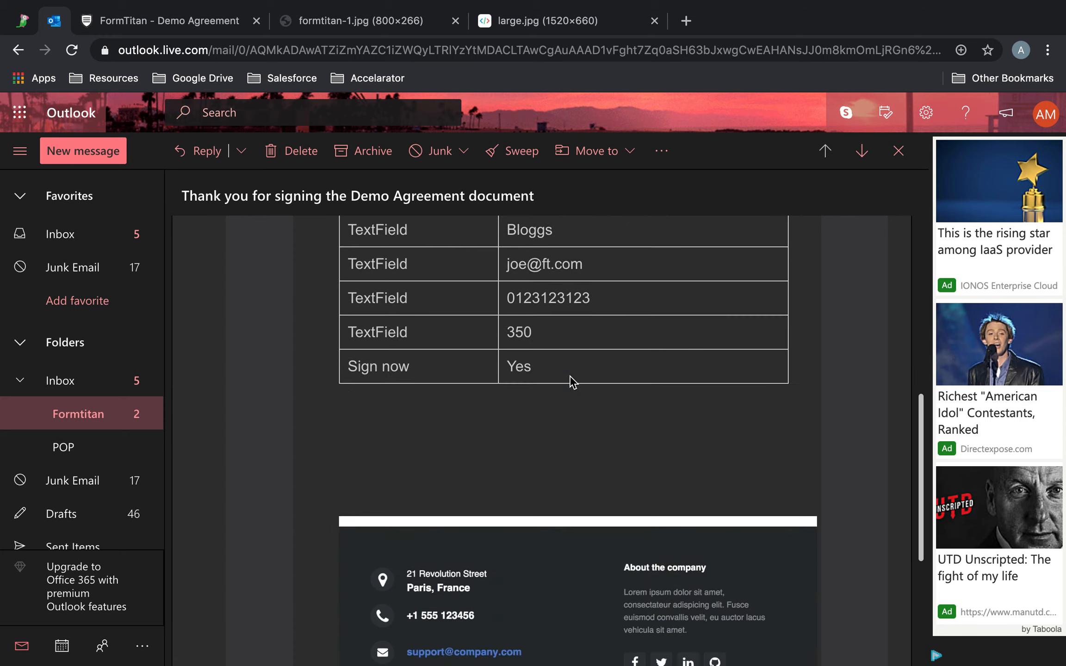
scroll(572, 382, down, 4)
scroll(571, 380, up, 9)
Return to FormTitan and open the mail header and footer editors in the account's Document Generation settings.
click(170, 21)
click(1007, 122)
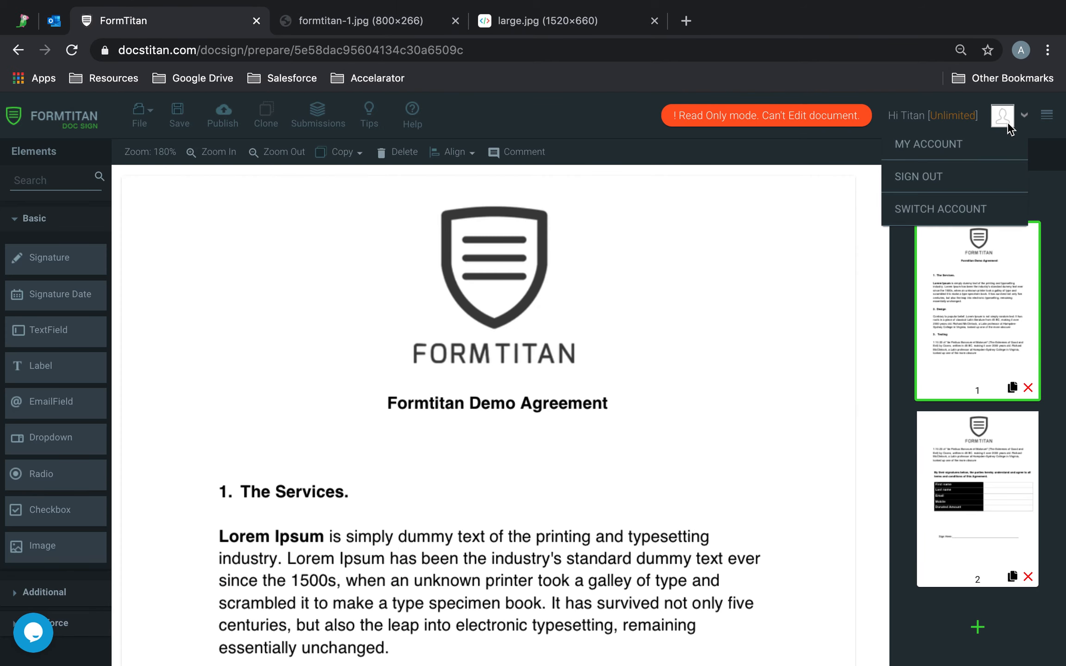
click(950, 147)
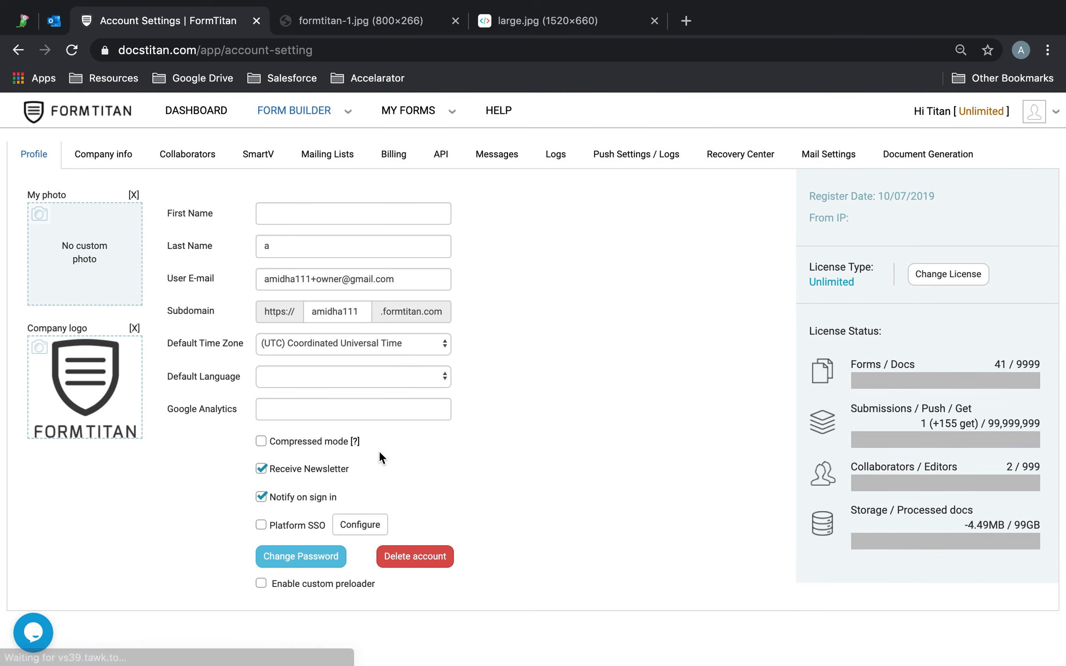
click(928, 155)
scroll(485, 360, down, 6)
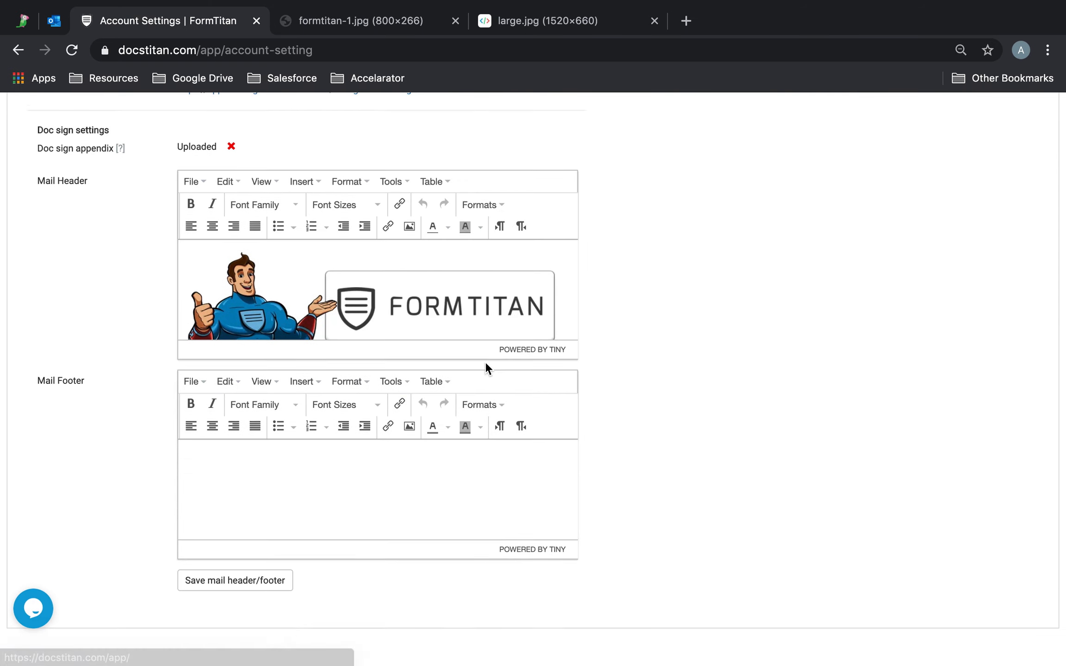
scroll(485, 362, up, 1)
Select the mail header image and inspect its dimensions in the image properties.
click(409, 293)
click(509, 404)
click(654, 437)
click(445, 357)
click(410, 293)
drag(514, 401, 468, 404)
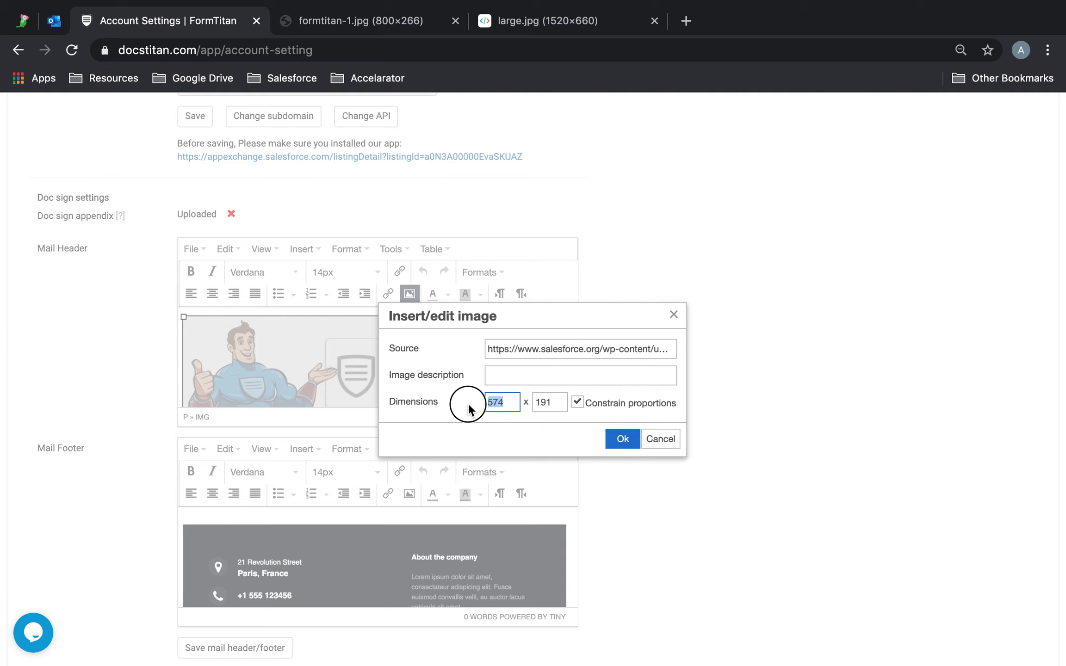
click(623, 439)
Select the mail footer image and check the mail header's image dimensions once more, keeping them as they are.
click(492, 528)
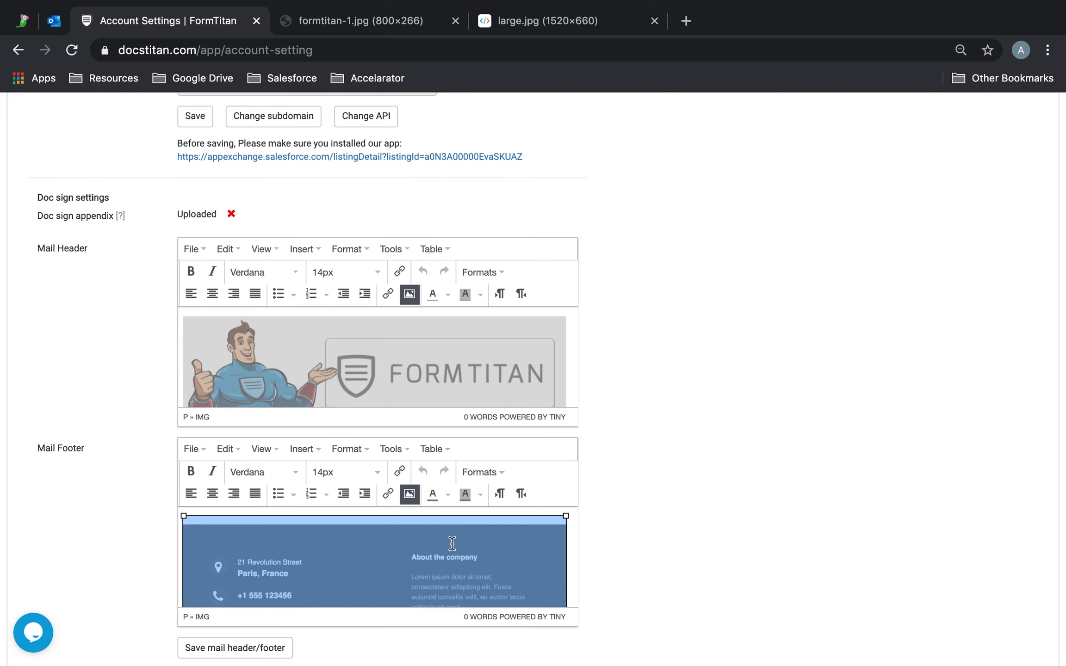
click(409, 296)
drag(503, 400, 428, 402)
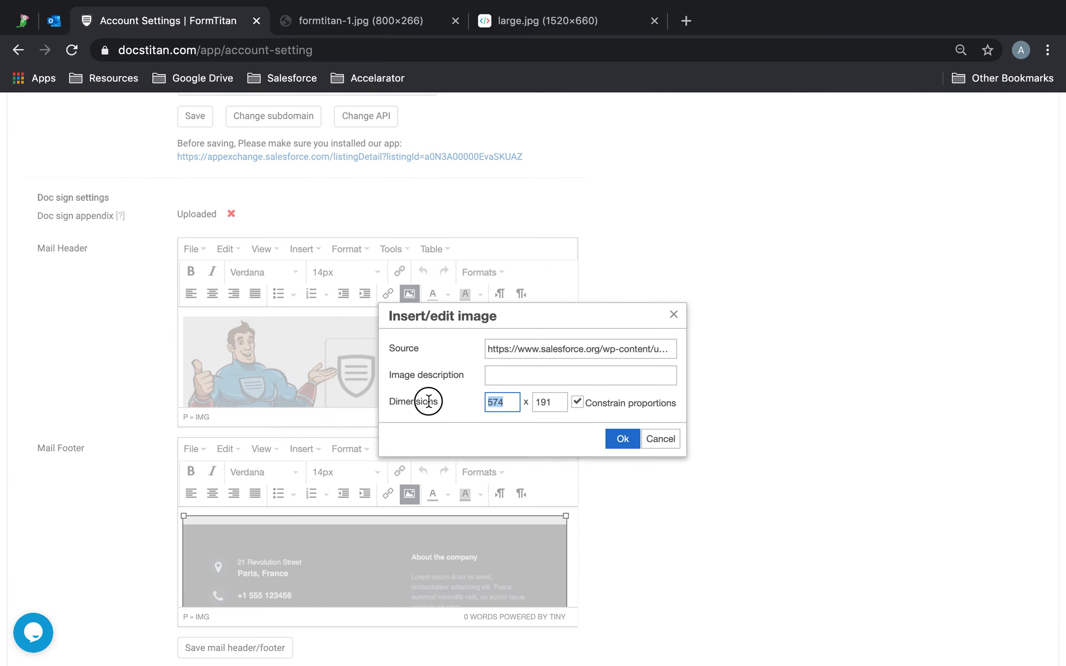
click(623, 438)
mouse_move(617, 2)
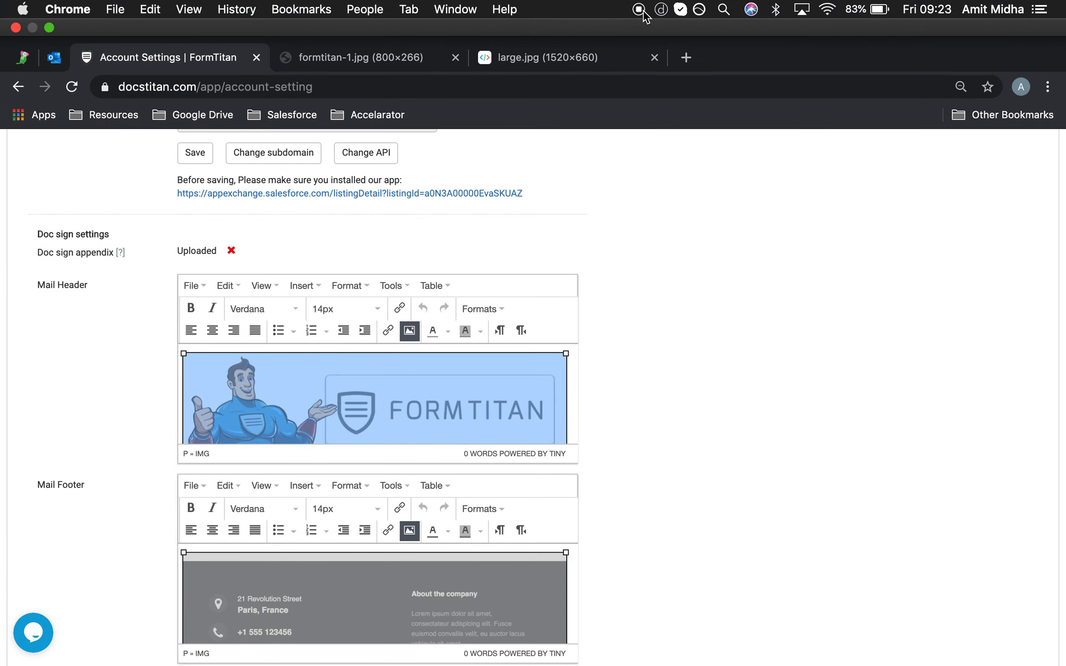